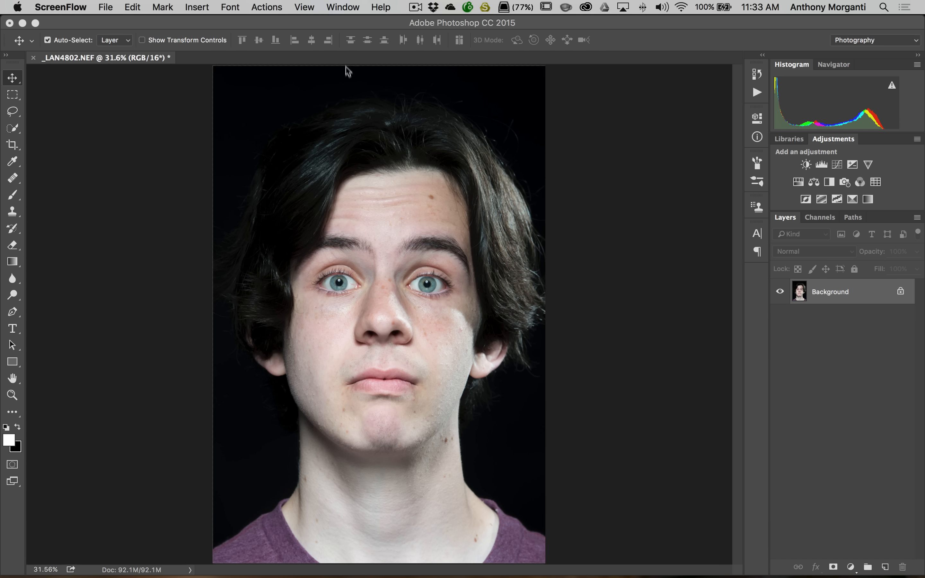
click(342, 28)
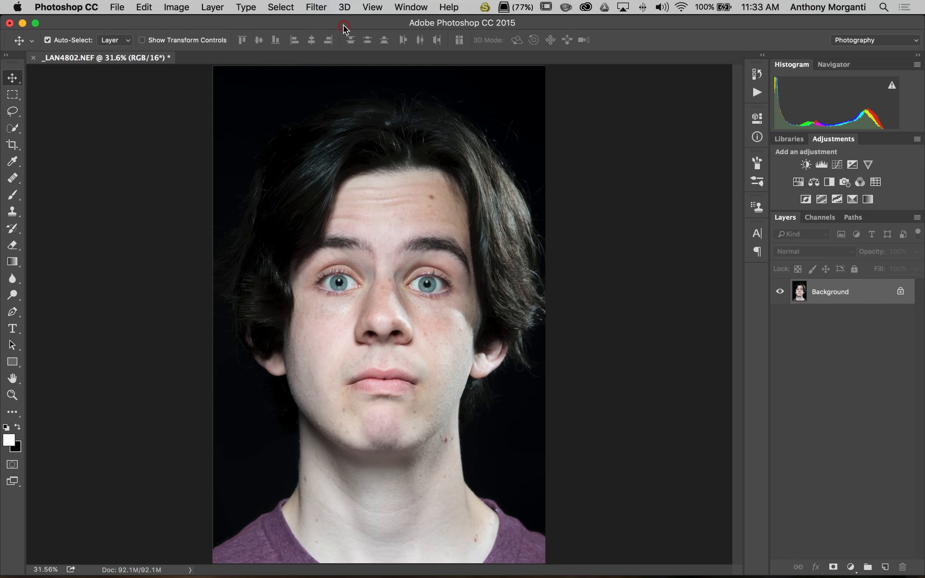
click(323, 8)
mouse_move(435, 319)
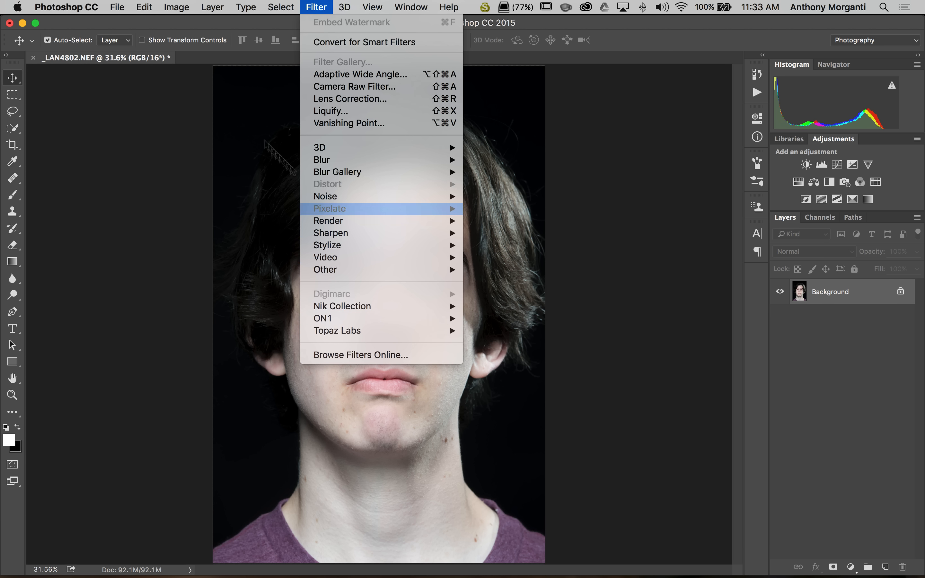
click(157, 108)
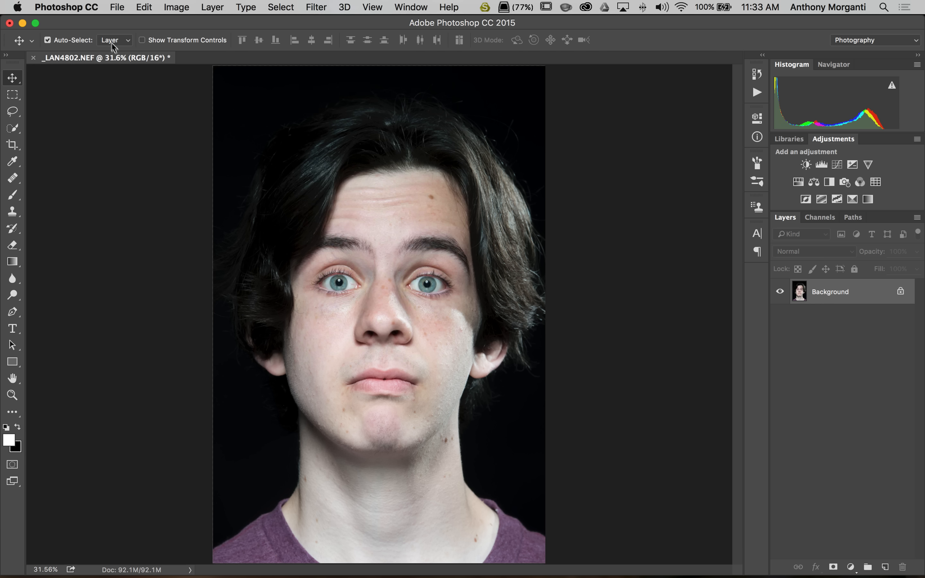
click(119, 9)
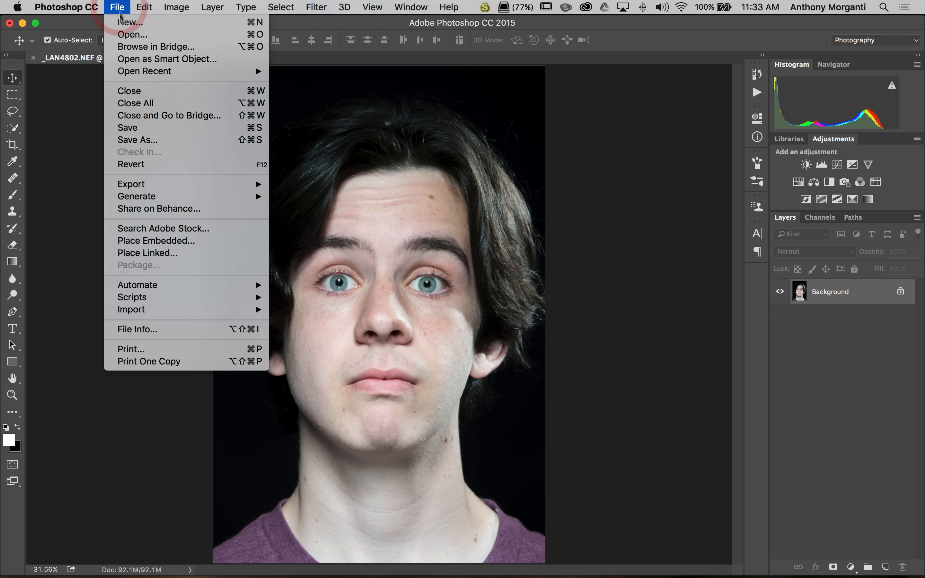
mouse_move(209, 290)
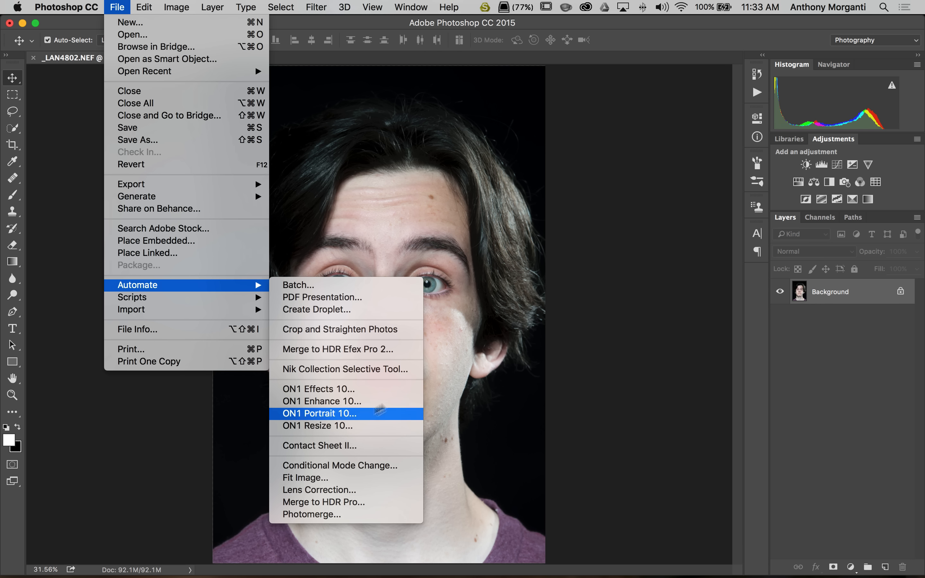
mouse_move(348, 7)
mouse_move(316, 8)
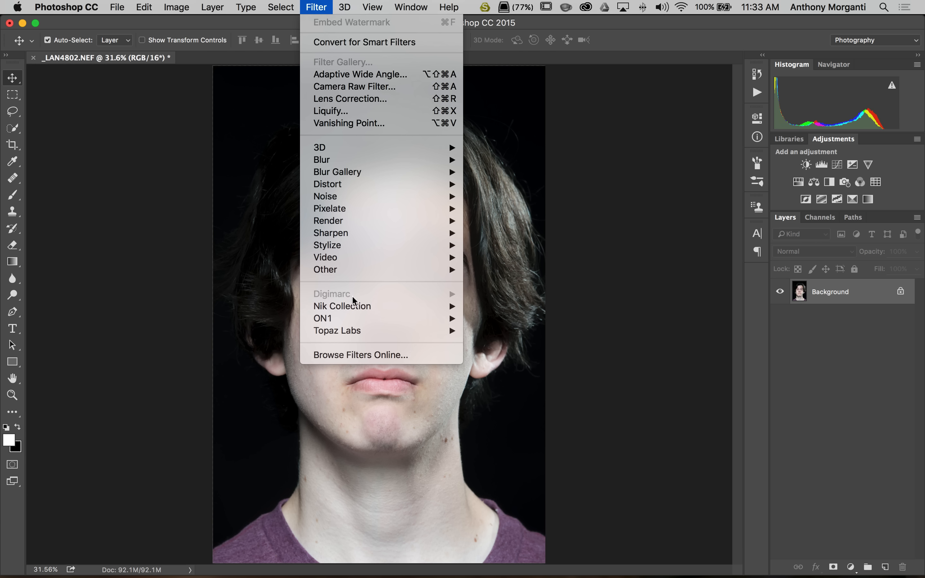
mouse_move(377, 309)
click(648, 42)
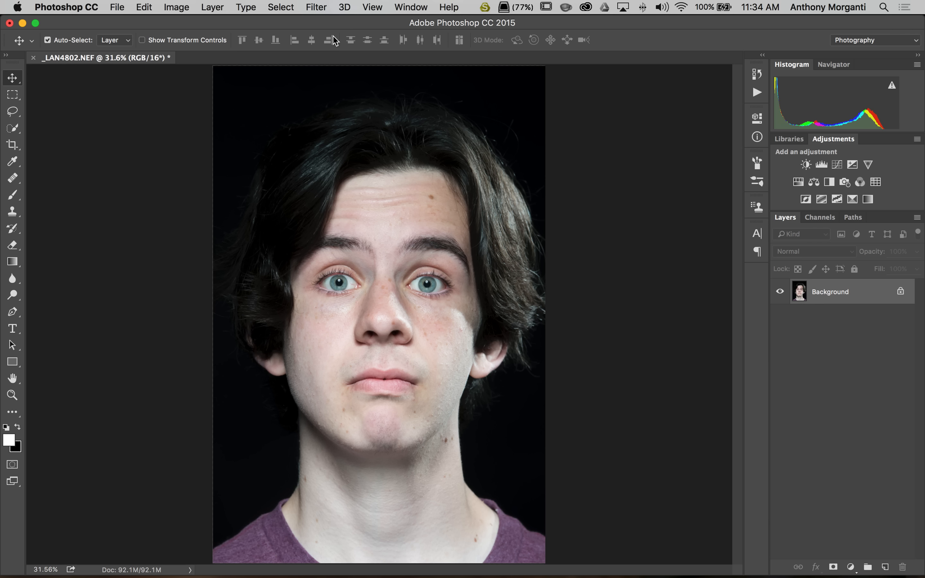
click(316, 8)
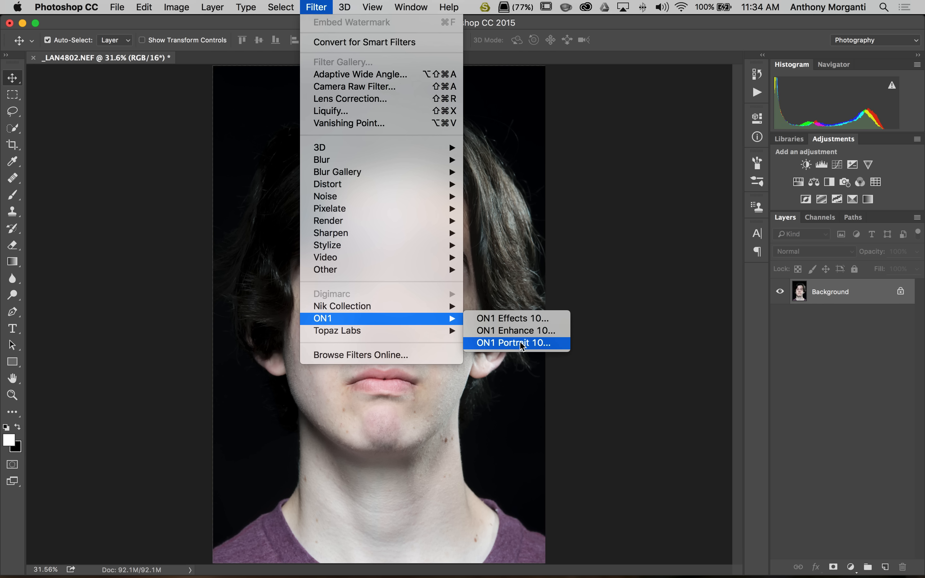
click(519, 344)
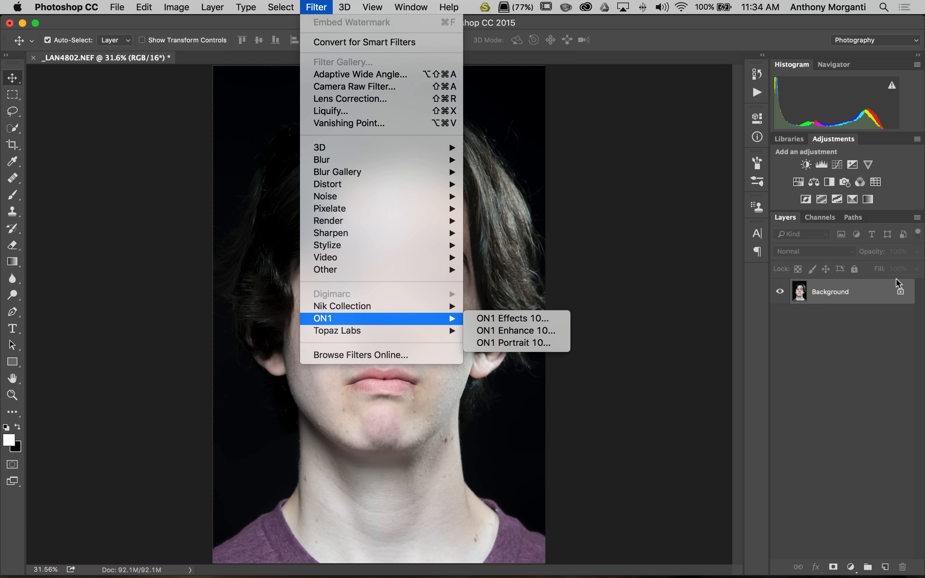
click(868, 293)
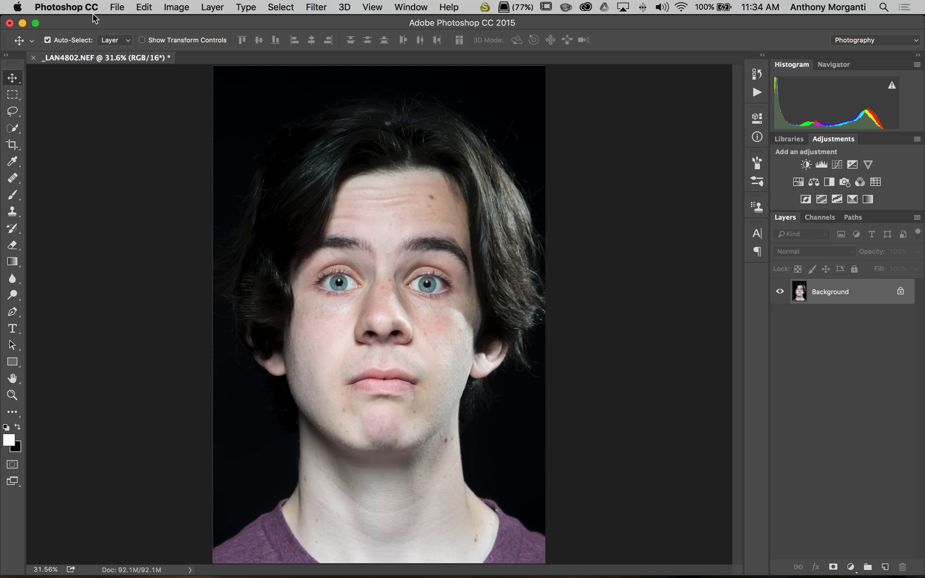
Send the photo to ON1 Portrait 10 and select the detected face for eye and mouth retouching.
click(116, 8)
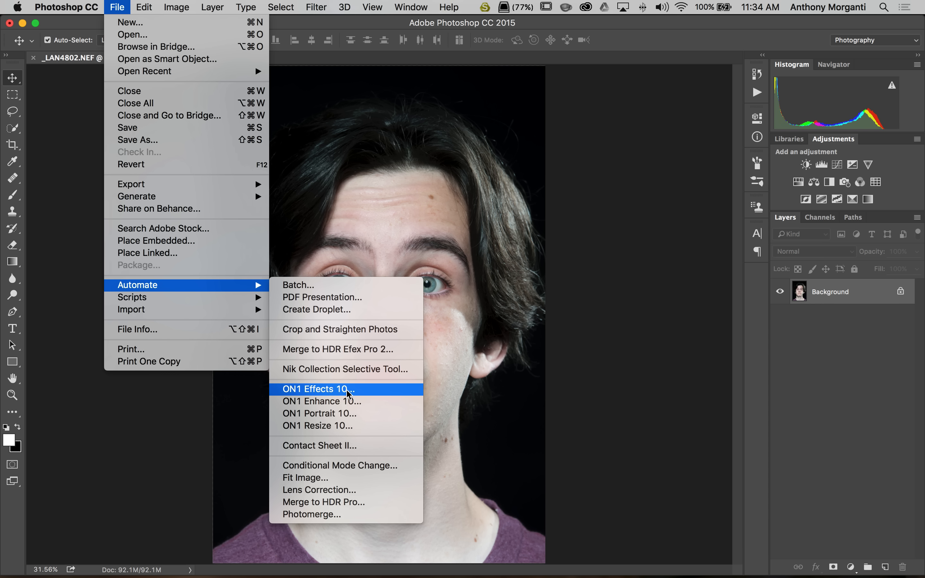
click(382, 418)
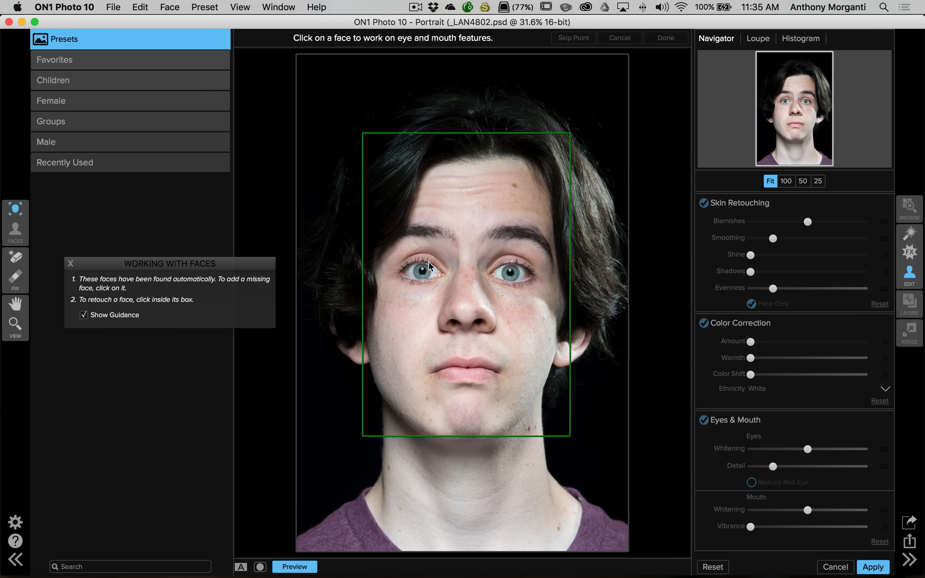
click(464, 283)
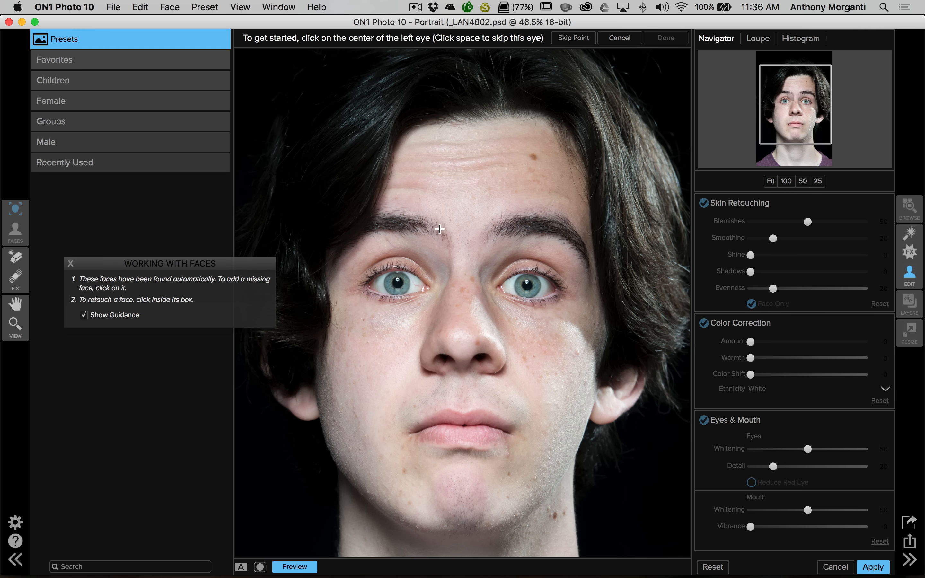
Mark the centers of both eyes and both corners of the mouth, and finish the face point setup.
click(397, 283)
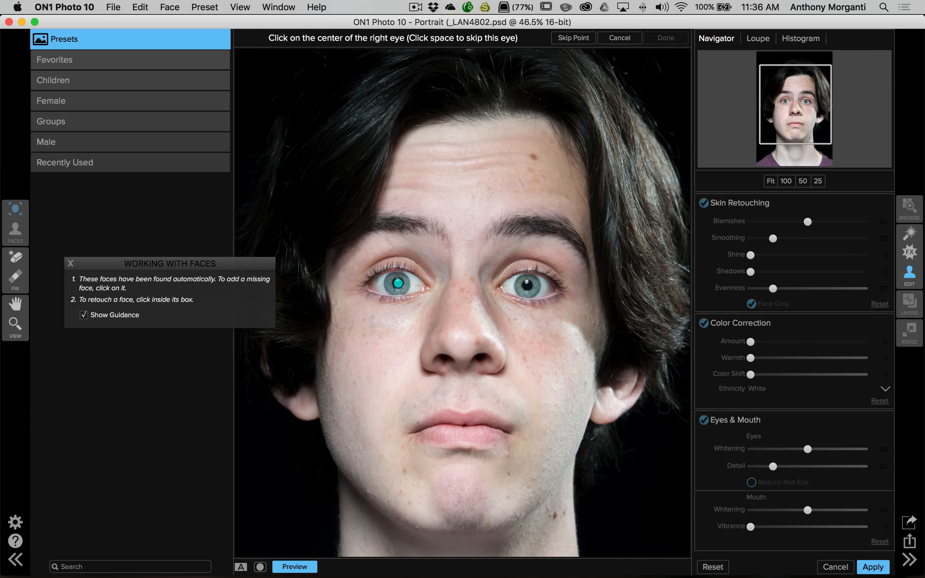
click(528, 285)
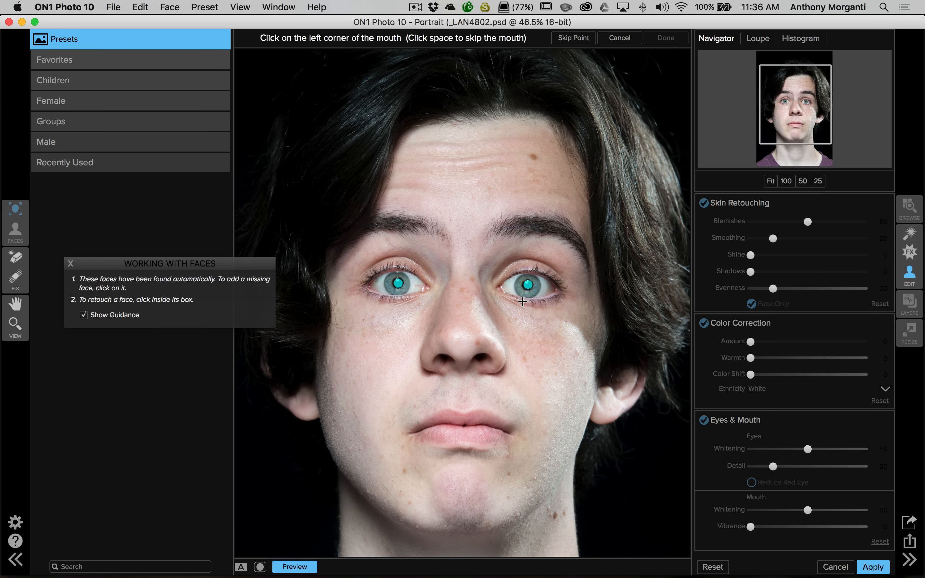
click(411, 433)
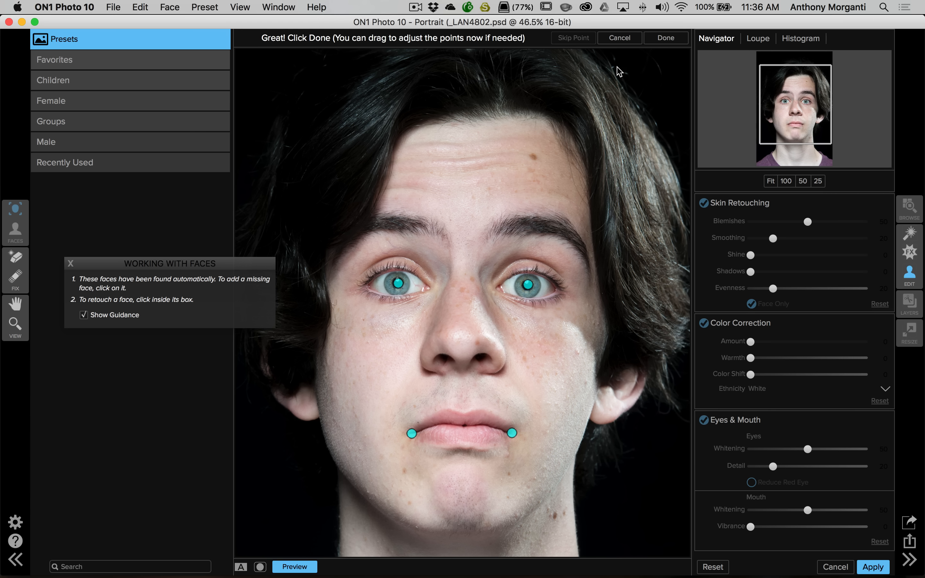
click(665, 38)
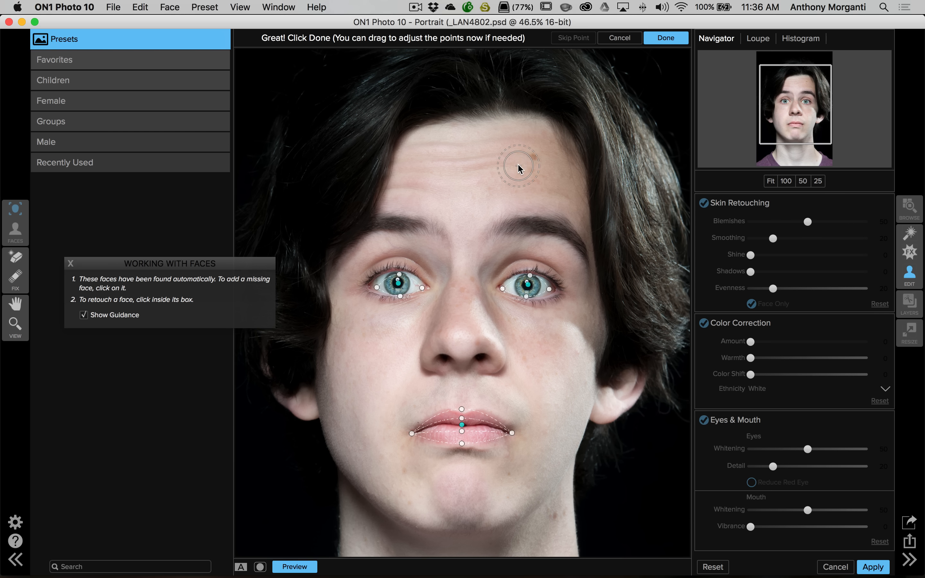
key(Return)
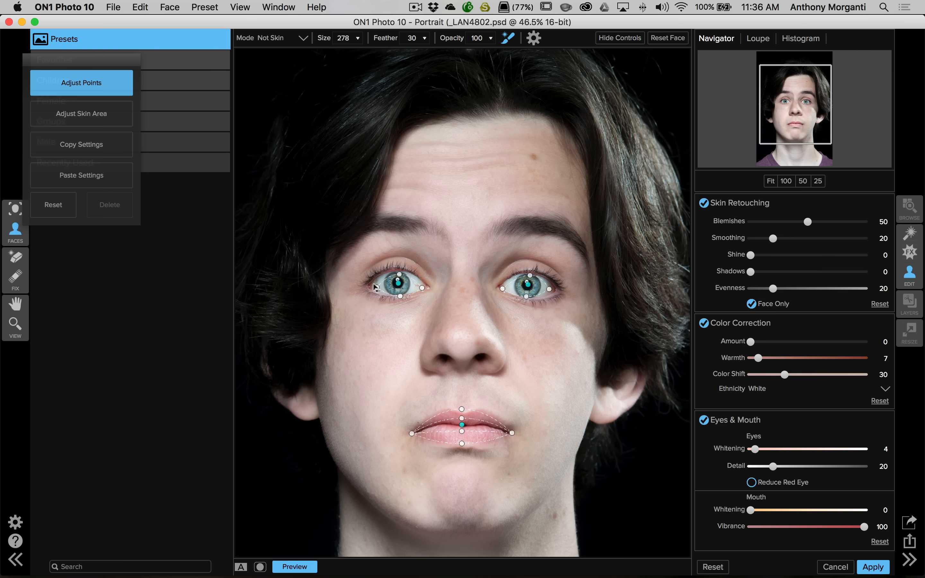
Fit the control points to the corners and lids of both eyes and close the mouth outline along the lip line.
drag(375, 287, 426, 289)
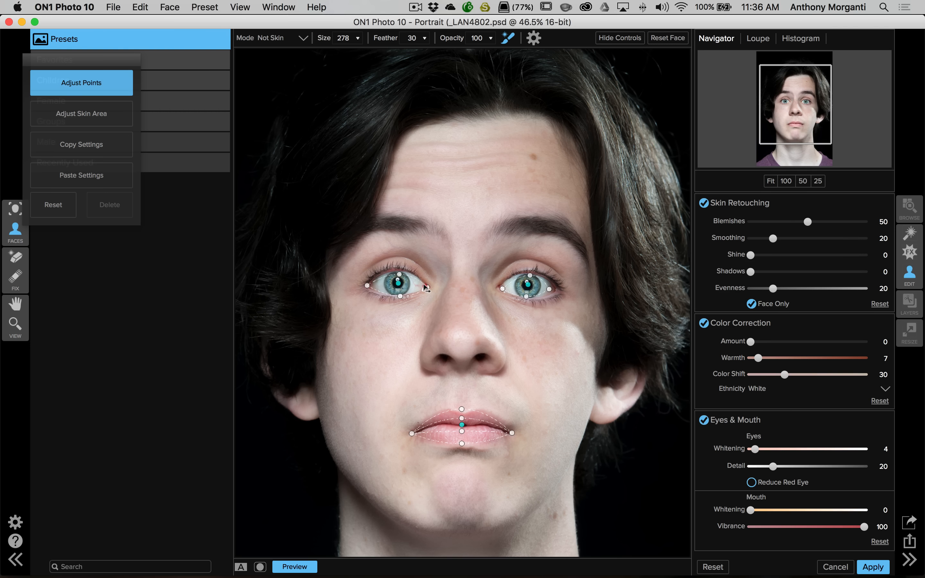
click(398, 271)
click(398, 271)
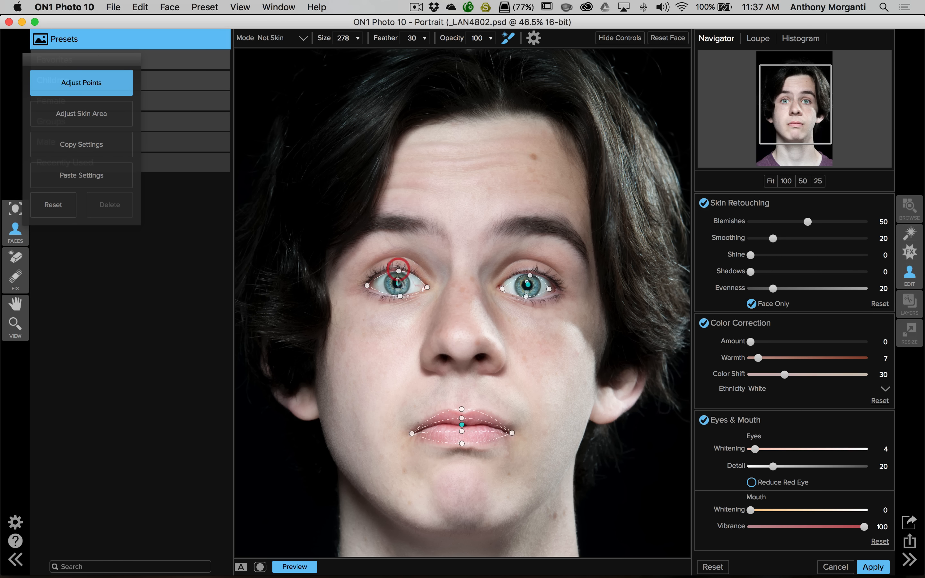
click(390, 293)
click(500, 287)
click(554, 289)
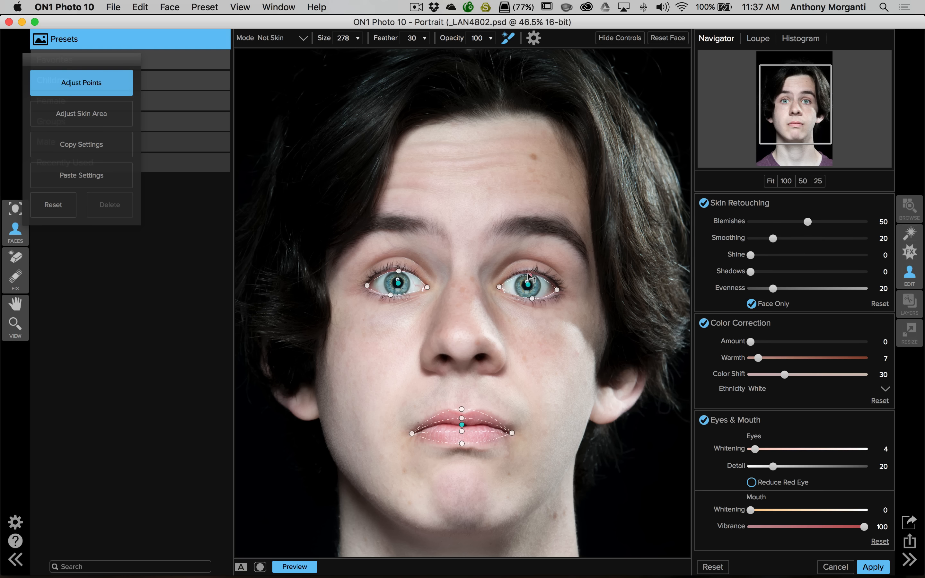
drag(526, 271, 531, 273)
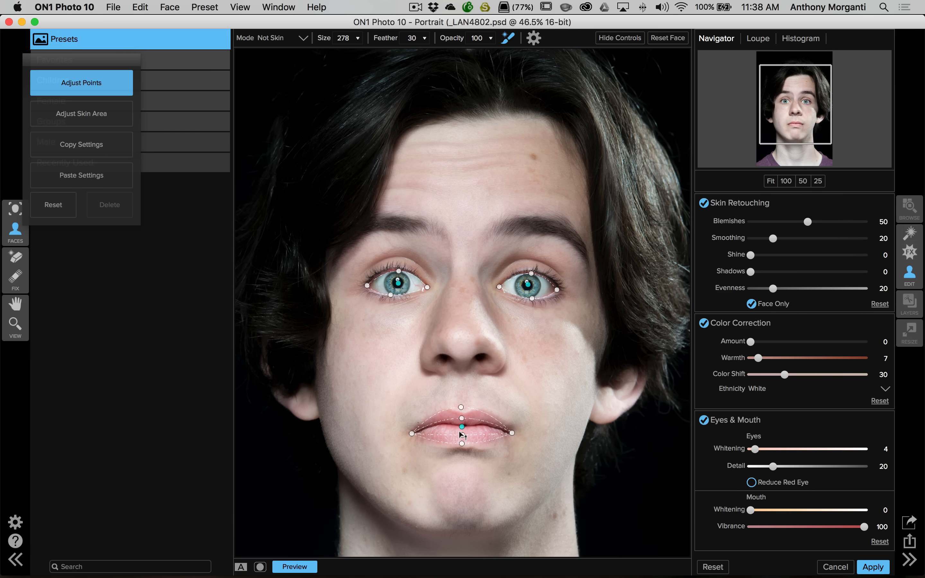
drag(457, 430, 459, 422)
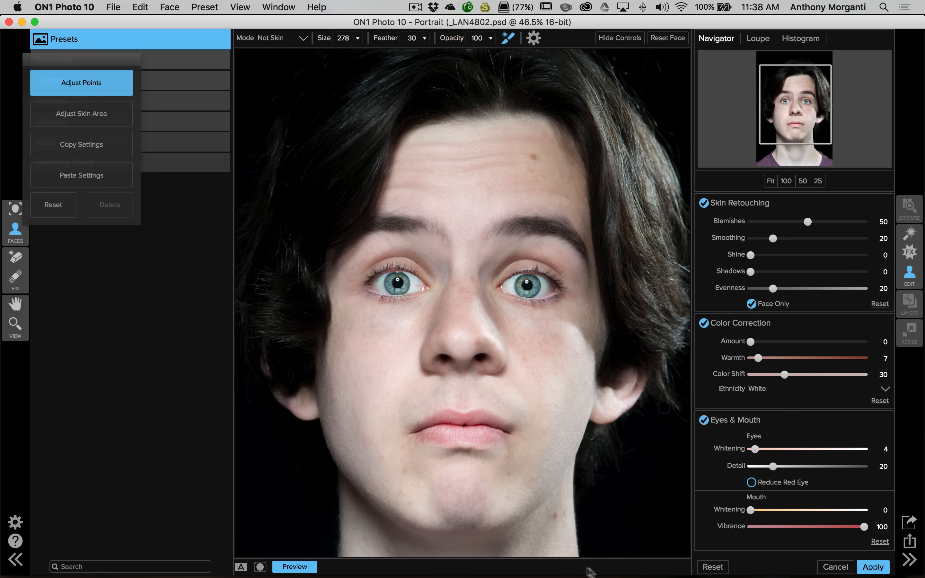
Toggle the preview to compare the retouched face with the original.
click(295, 569)
click(295, 569)
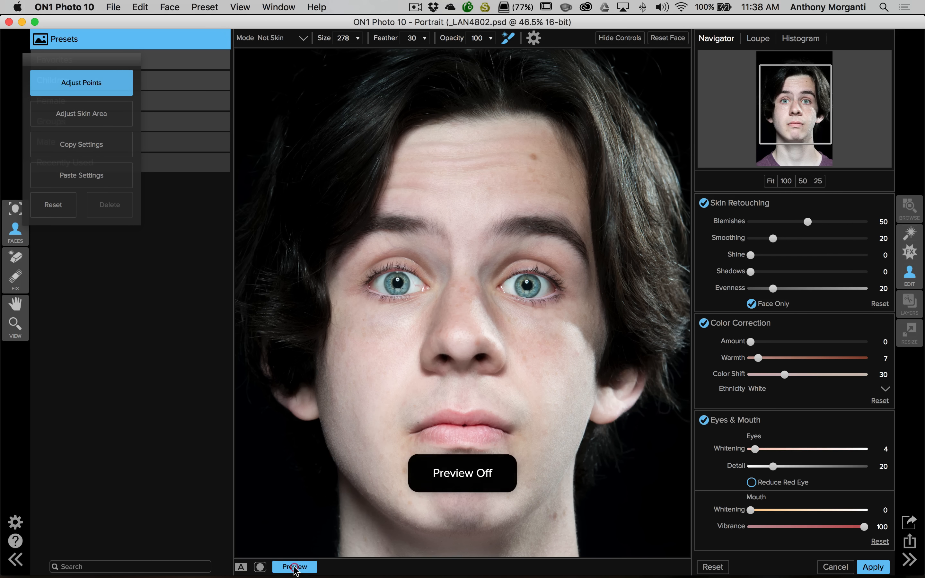
click(296, 569)
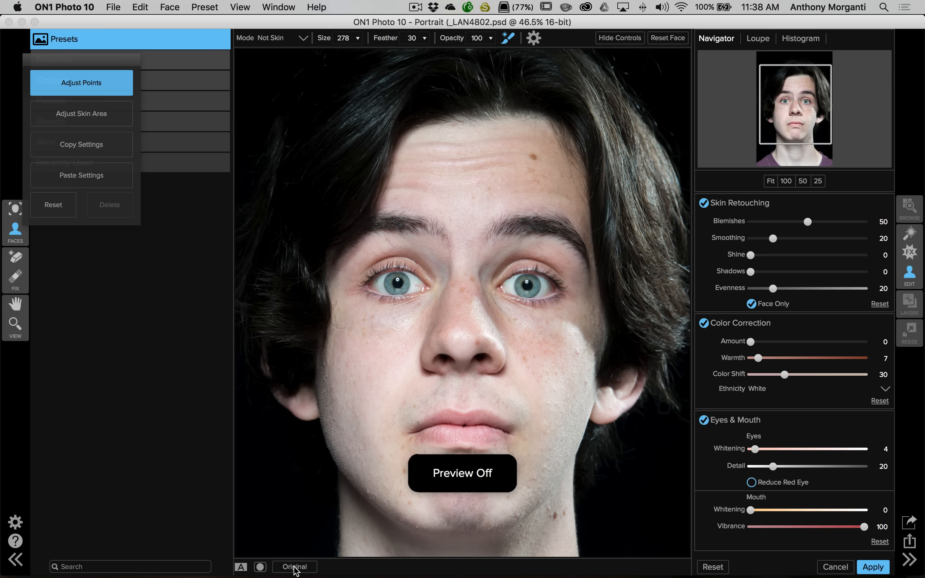
click(292, 567)
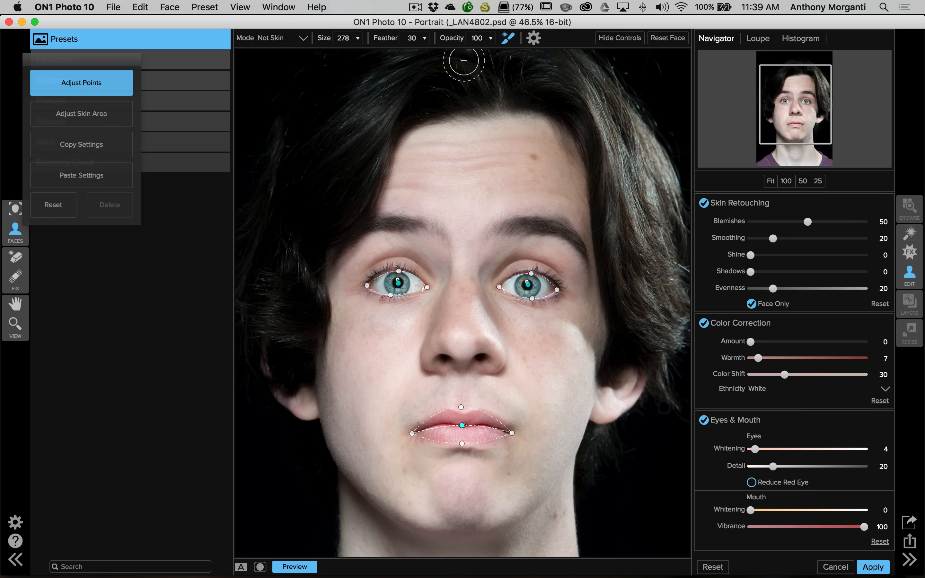
Start adjusting the skin area and paint the hair around the forehead and both sides of the face as Not Skin.
click(75, 114)
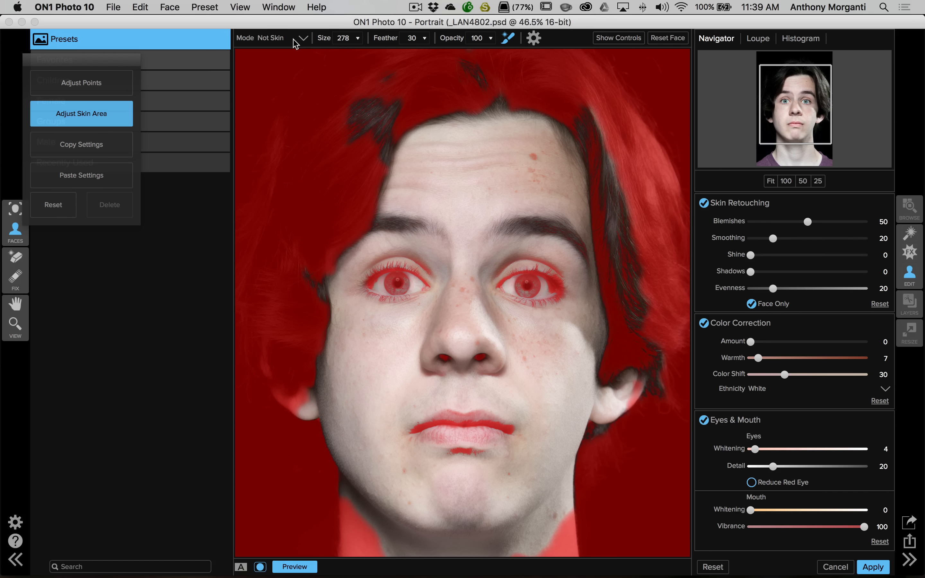
mouse_move(512, 99)
mouse_down()
mouse_move(455, 102)
mouse_move(511, 104)
mouse_move(404, 122)
mouse_move(464, 115)
mouse_move(395, 132)
mouse_move(381, 149)
mouse_move(364, 217)
mouse_move(310, 259)
mouse_move(299, 297)
mouse_move(305, 312)
mouse_move(308, 281)
mouse_move(313, 298)
mouse_move(318, 284)
mouse_move(307, 369)
mouse_up()
mouse_move(370, 125)
mouse_down()
mouse_move(409, 93)
mouse_move(342, 130)
mouse_move(359, 105)
mouse_move(382, 93)
mouse_move(344, 140)
mouse_move(394, 80)
mouse_move(501, 83)
mouse_move(452, 76)
mouse_move(509, 75)
mouse_move(547, 90)
mouse_move(591, 128)
mouse_move(612, 172)
mouse_up()
mouse_move(590, 119)
mouse_down()
mouse_move(651, 331)
mouse_move(616, 252)
mouse_move(635, 313)
mouse_move(620, 279)
mouse_move(585, 118)
mouse_move(654, 254)
mouse_up()
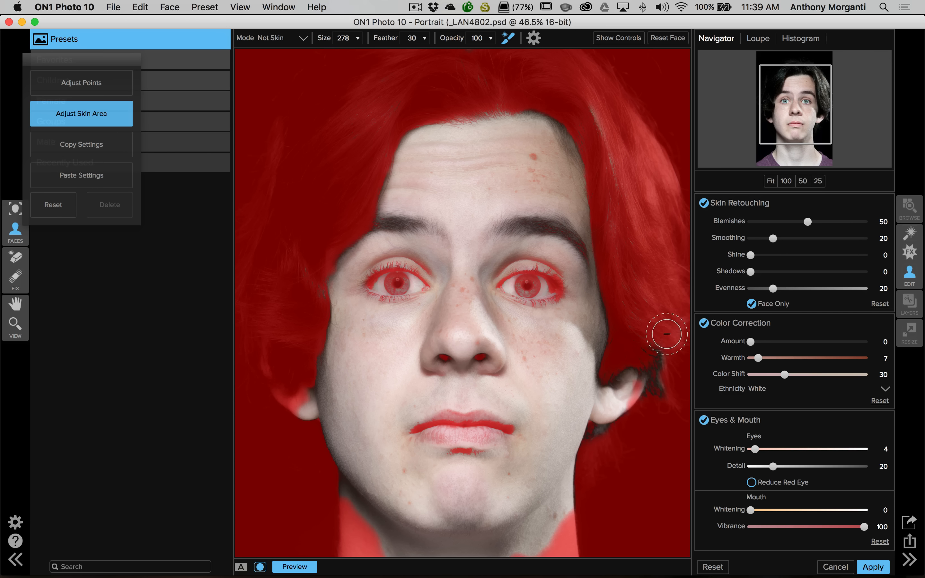
Reduce the brush size to 175 and paint the remaining hair beside the right-hand ear and temple as Not Skin.
key(bracketleft)
key(bracketleft)
key(bracketleft)
key(bracketleft)
key(bracketleft)
key(bracketleft)
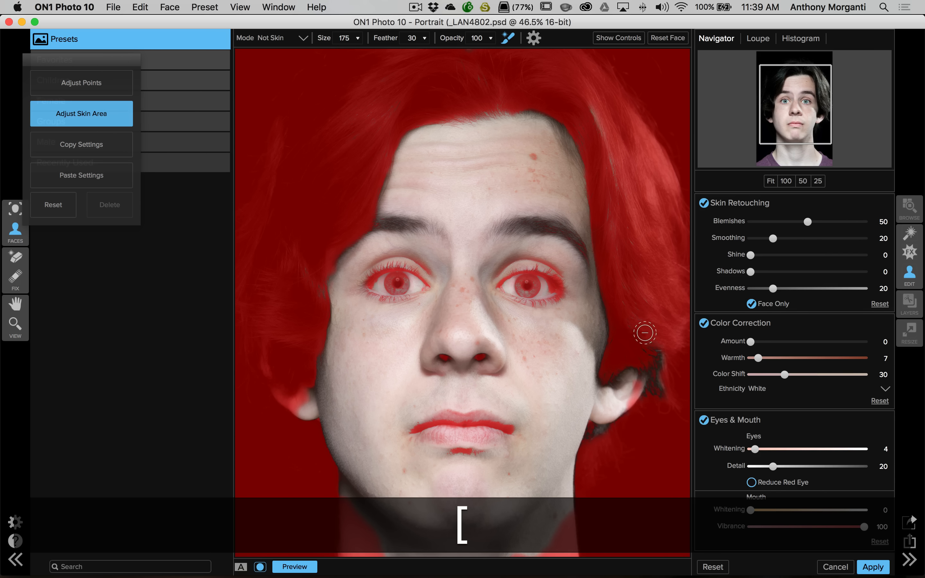
mouse_move(660, 373)
mouse_down()
mouse_move(647, 348)
mouse_move(655, 366)
mouse_move(656, 350)
mouse_move(662, 374)
mouse_move(652, 393)
mouse_move(657, 372)
mouse_move(629, 364)
mouse_move(609, 381)
mouse_move(598, 282)
mouse_move(610, 326)
mouse_move(604, 379)
mouse_move(617, 326)
mouse_move(593, 174)
mouse_move(564, 117)
mouse_move(518, 110)
mouse_move(605, 157)
mouse_up()
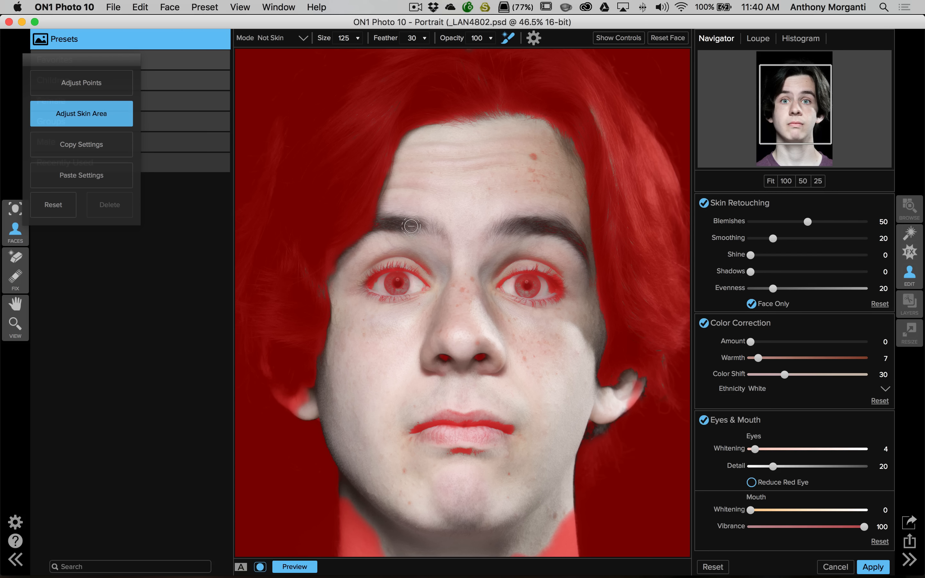
Paint both eyebrows as Not Skin, reducing the brush size to 70 for the edges of the right-hand eyebrow.
drag(440, 237, 376, 226)
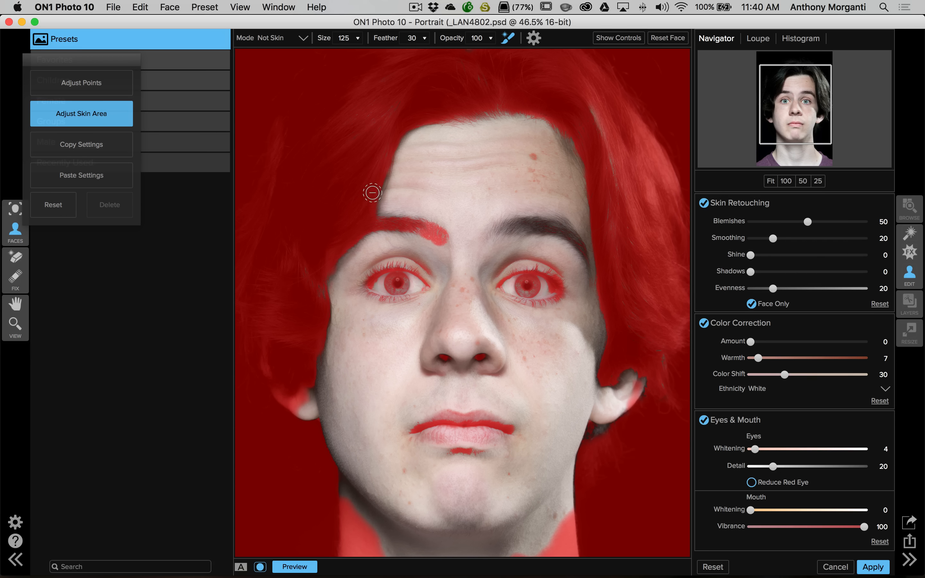
drag(491, 232, 568, 233)
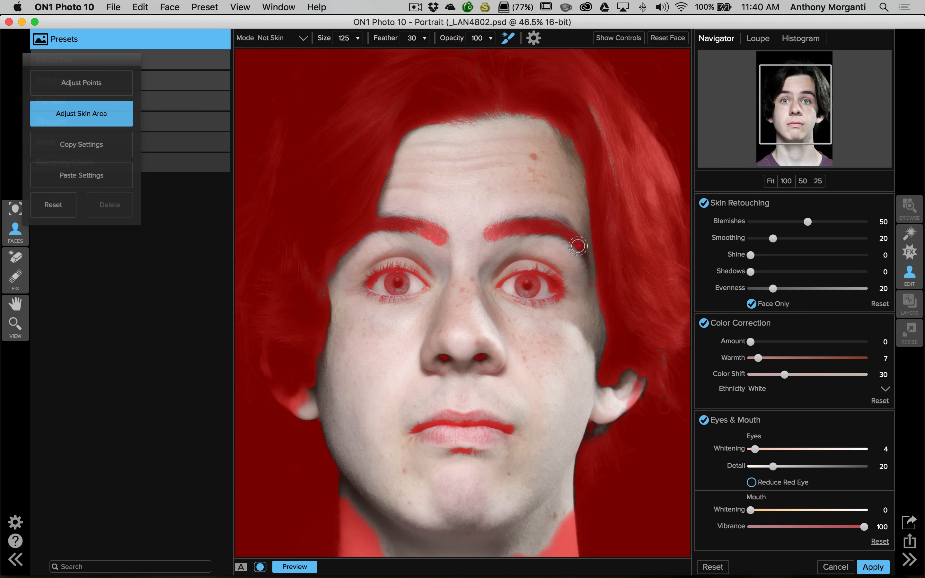
key(bracketleft)
key(bracketleft)
key(bracketleft)
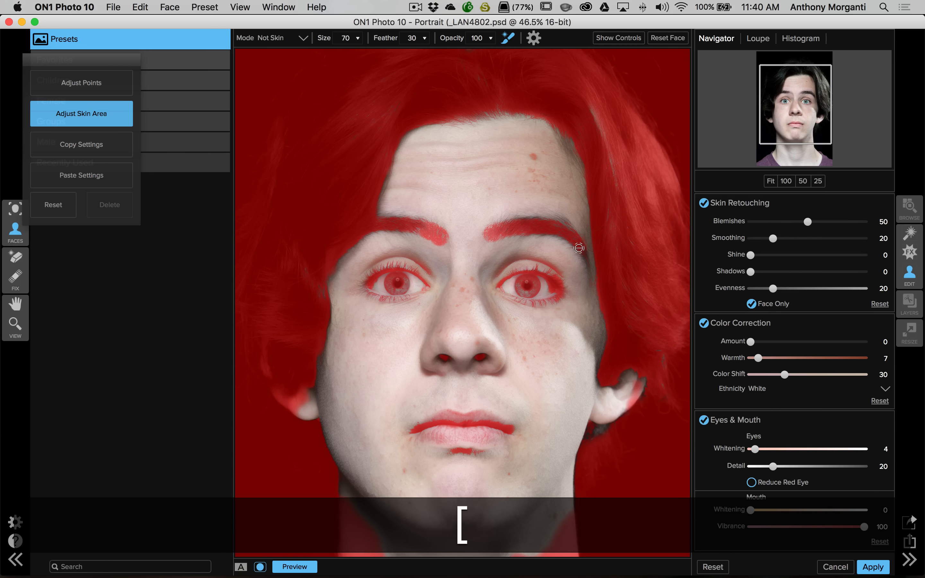
mouse_move(579, 247)
mouse_down()
mouse_move(588, 268)
mouse_move(566, 226)
mouse_move(506, 218)
mouse_move(545, 220)
mouse_move(532, 220)
mouse_up()
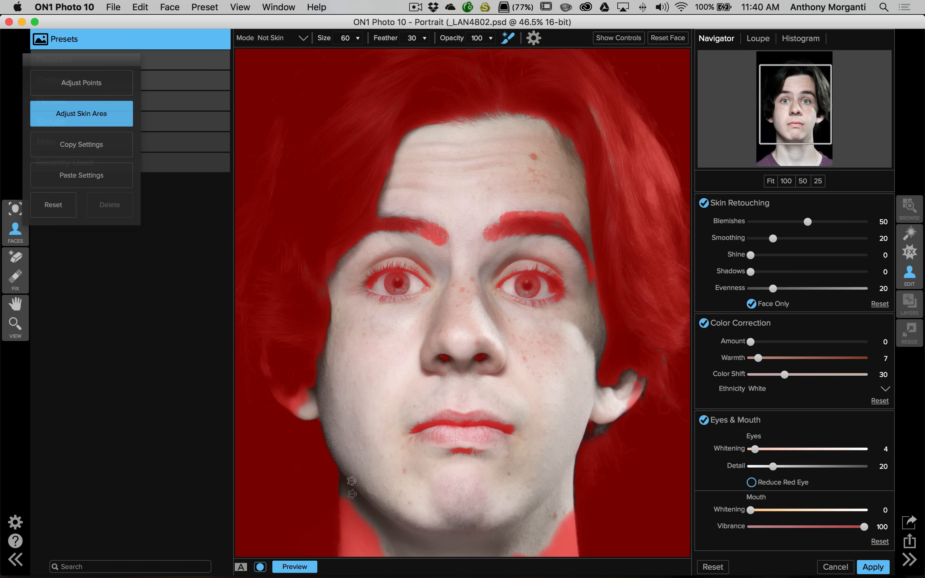
Switch the brush mode to Add to Skin, enlarge it to 175, and paint both sides of the neck as skin.
click(283, 42)
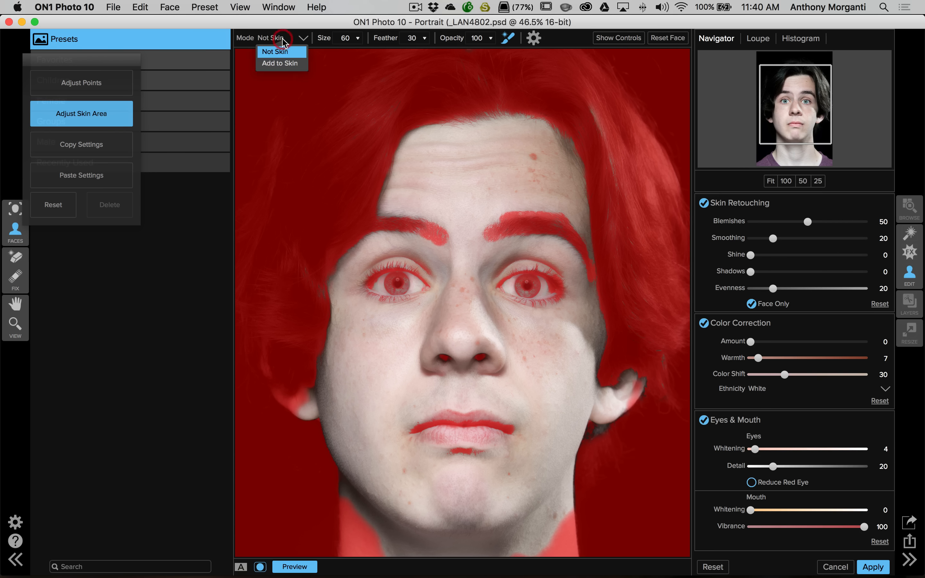
click(286, 64)
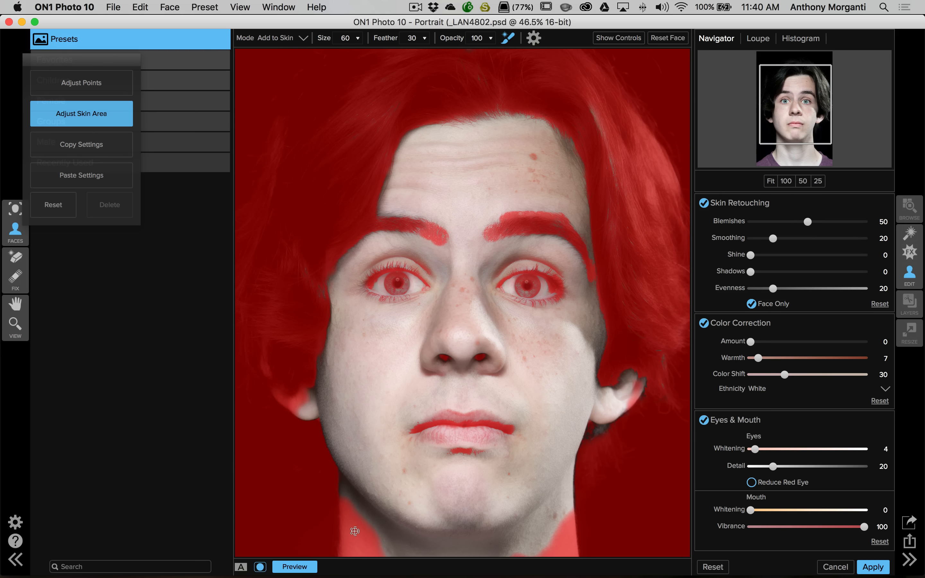
key(bracketright)
key(bracketright)
key(bracketright)
key(bracketright)
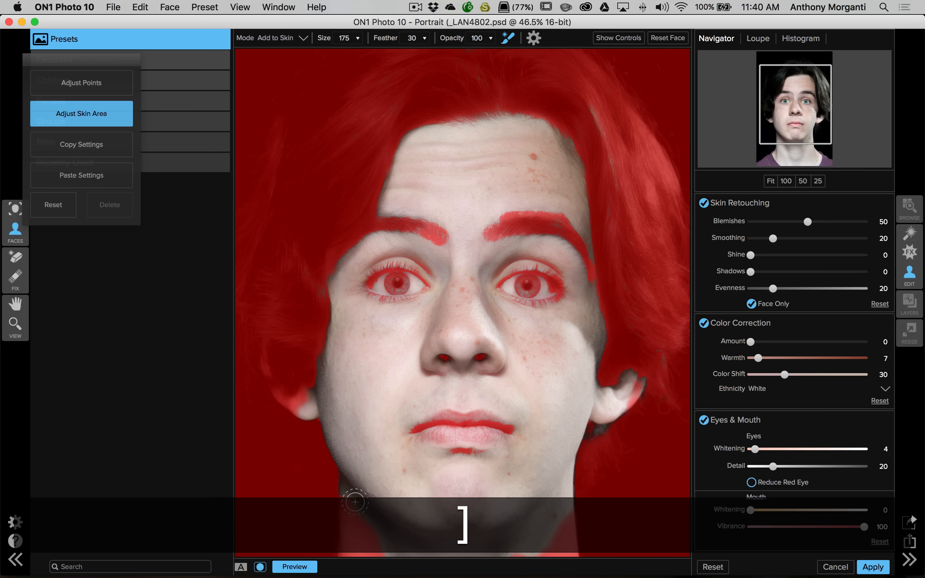
mouse_move(352, 509)
mouse_down()
mouse_move(347, 556)
mouse_move(380, 548)
mouse_up()
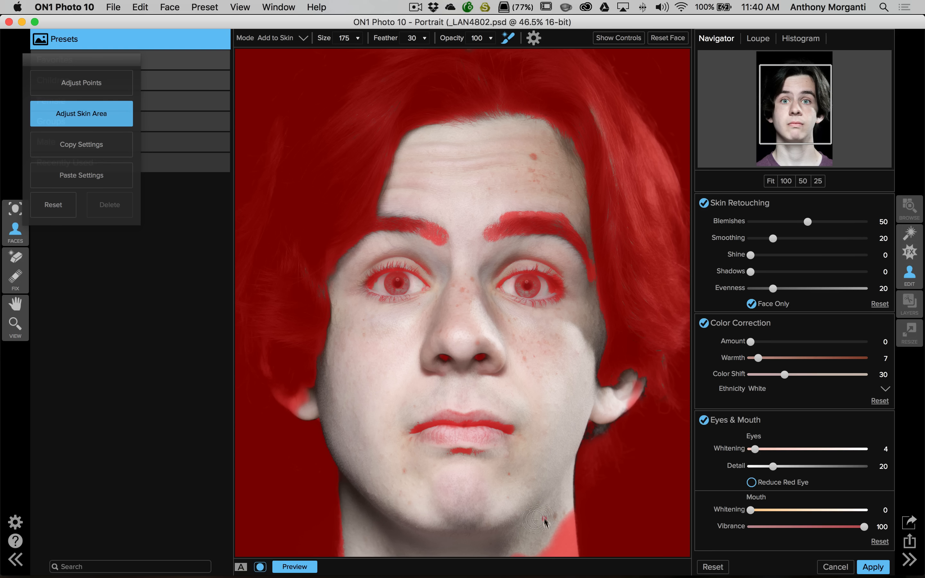
mouse_move(544, 522)
mouse_down()
mouse_move(553, 540)
mouse_move(511, 553)
mouse_move(540, 549)
mouse_move(560, 513)
mouse_move(570, 562)
mouse_move(556, 512)
mouse_up()
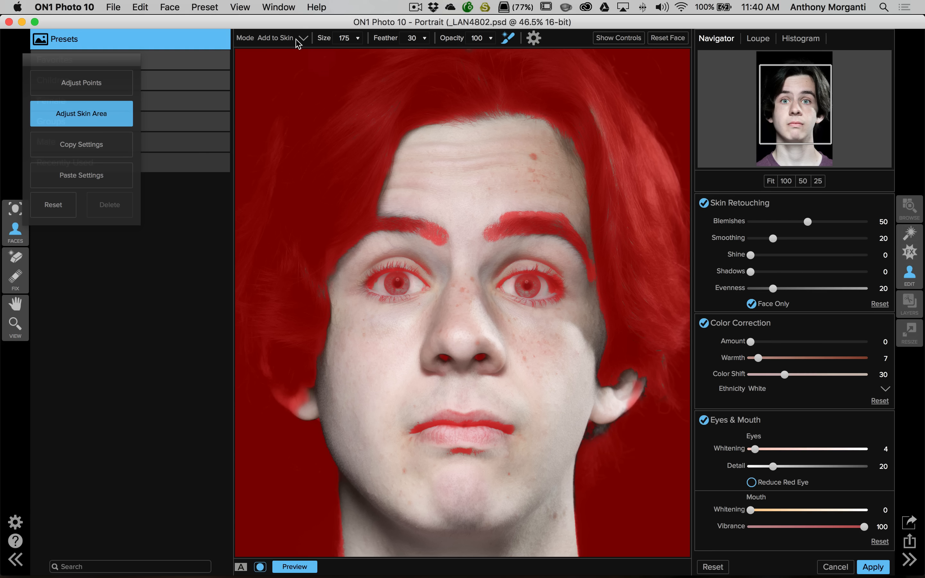
Switch back to Not Skin mode with a brush size of 90 and mask the dark area below the right-hand ear.
click(304, 38)
click(276, 48)
key(bracketleft)
key(bracketleft)
key(bracketleft)
key(bracketleft)
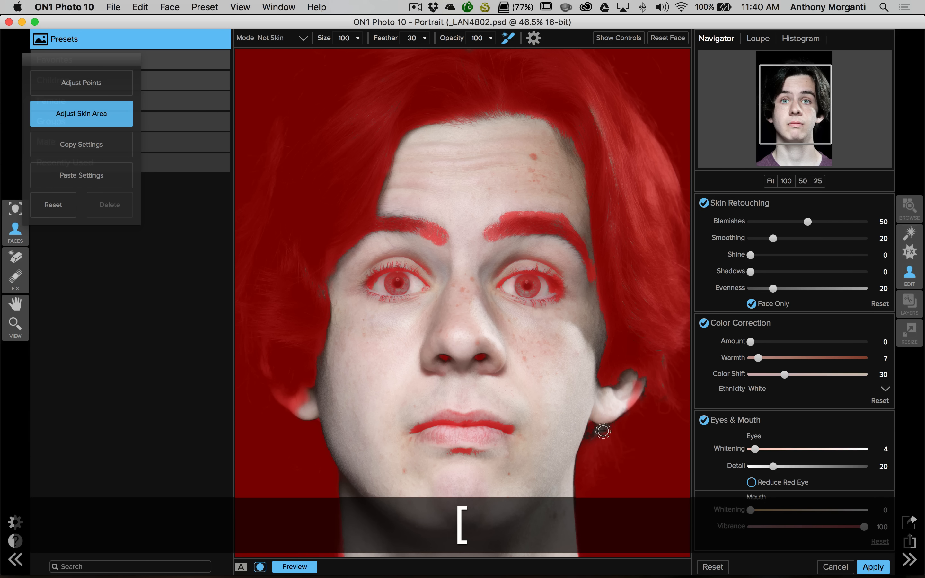
mouse_move(599, 427)
mouse_down()
mouse_move(593, 432)
mouse_move(609, 430)
mouse_up()
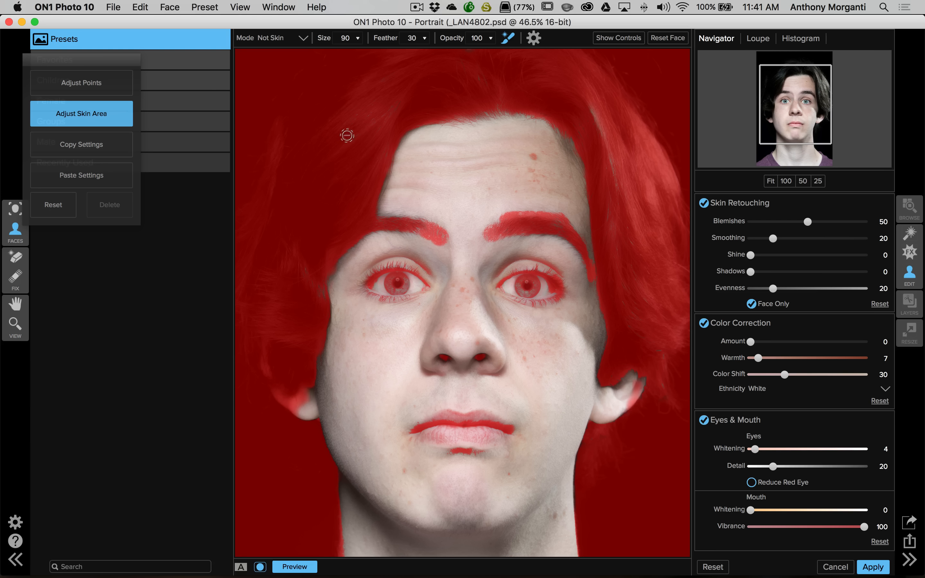
Hide the red skin mask overlay and switch from adjusting the skin area to adjusting points.
click(261, 568)
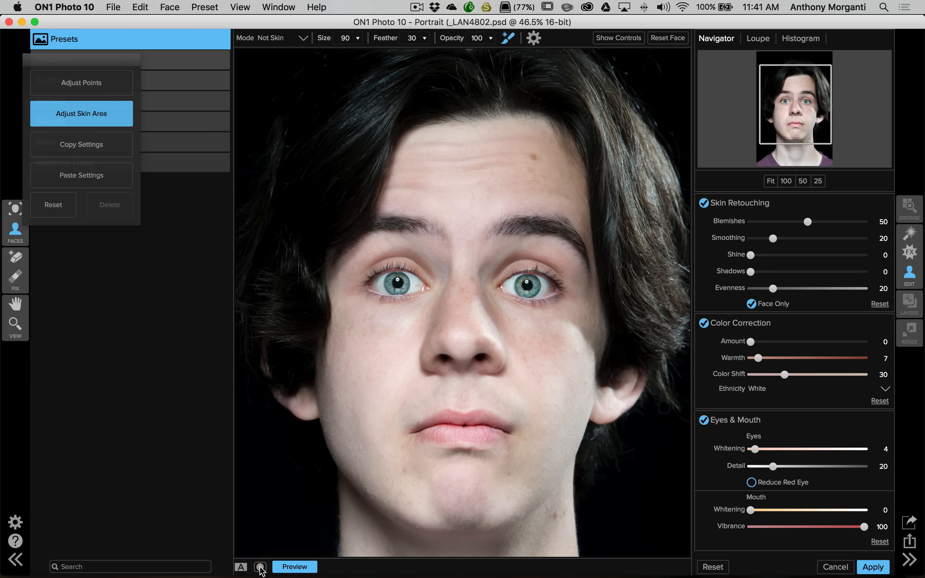
click(260, 568)
click(260, 567)
click(76, 83)
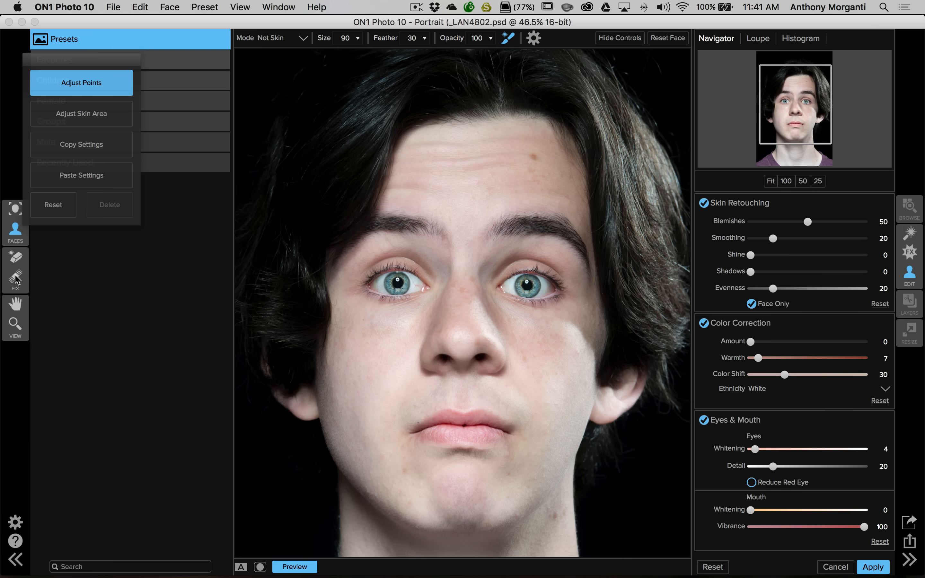
Erase the blemish on the right-hand side of the forehead with the blemish-removal brush at size 70.
click(16, 257)
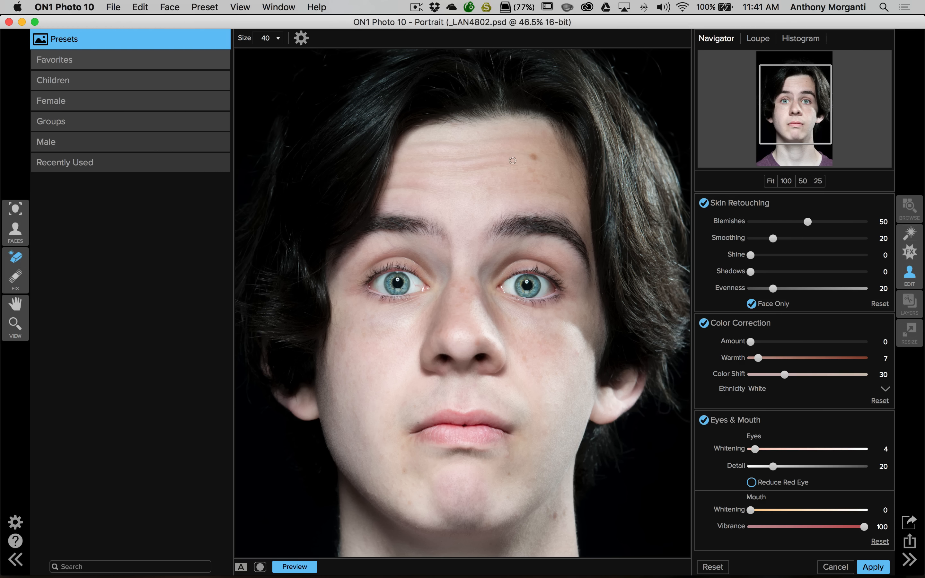
key(bracketright)
click(533, 157)
click(530, 171)
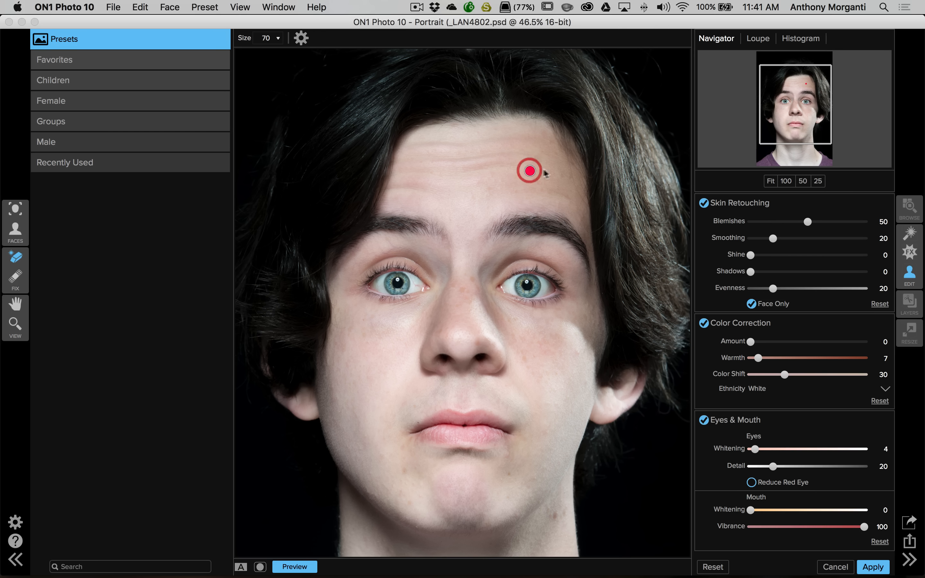
Remove the spots on the bridge of the nose, the neck, and the skin below the left-hand mouth corner.
click(472, 280)
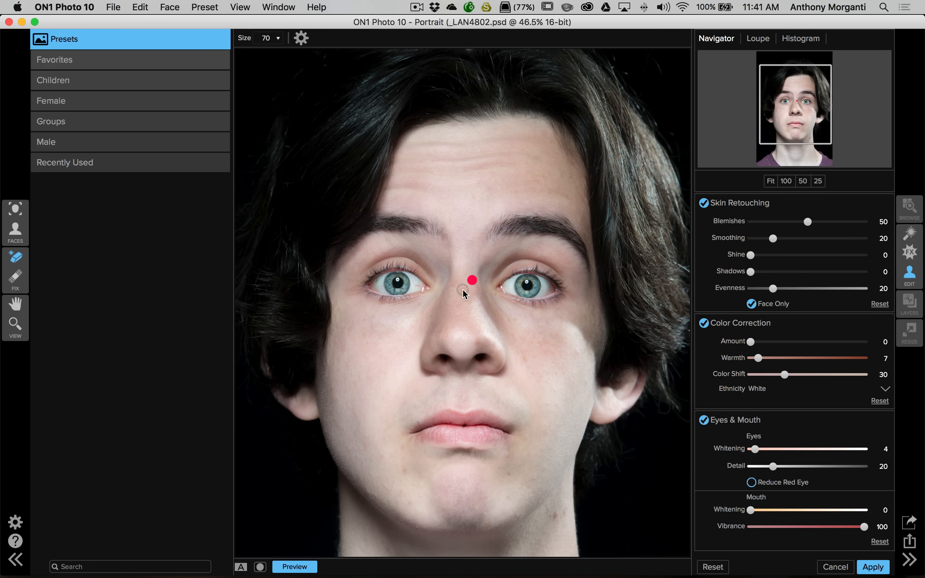
click(463, 291)
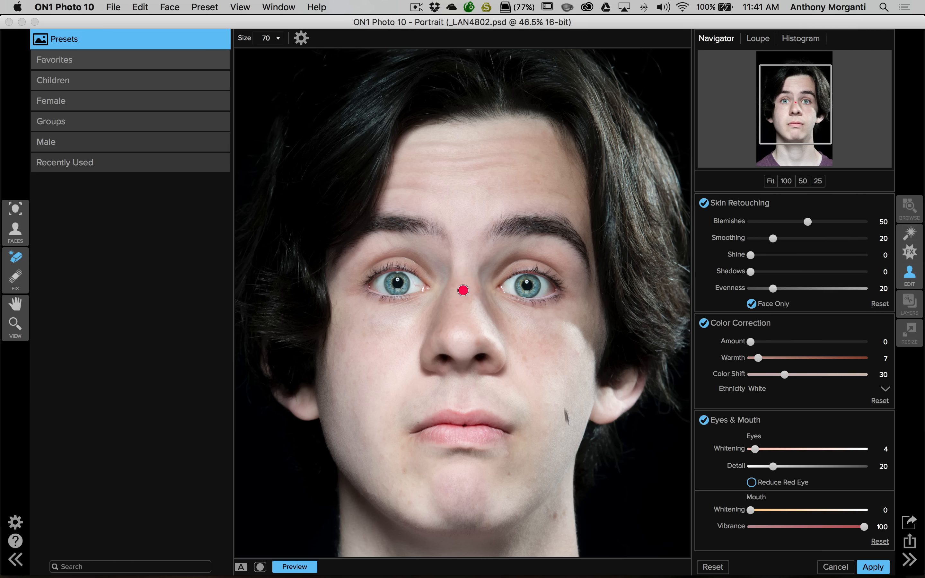
click(555, 516)
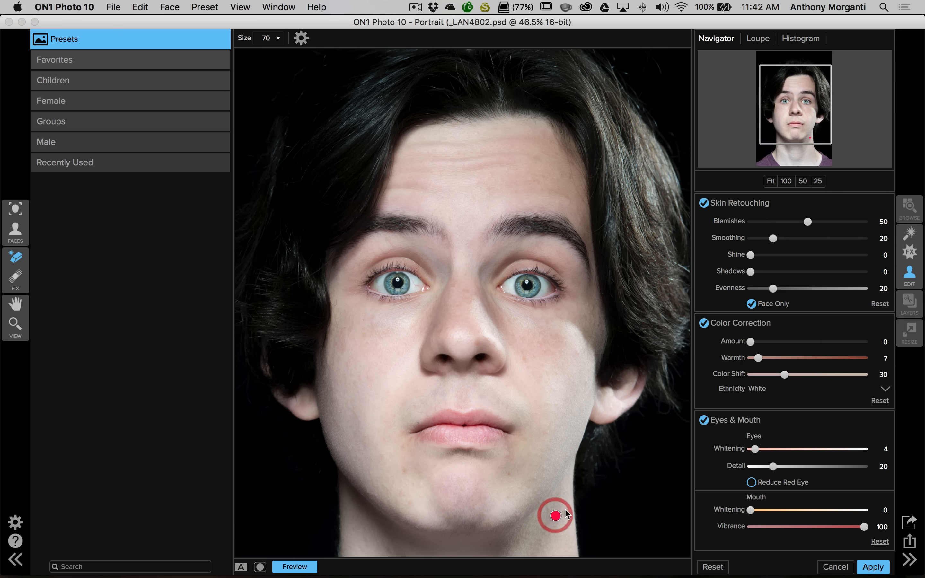
click(404, 470)
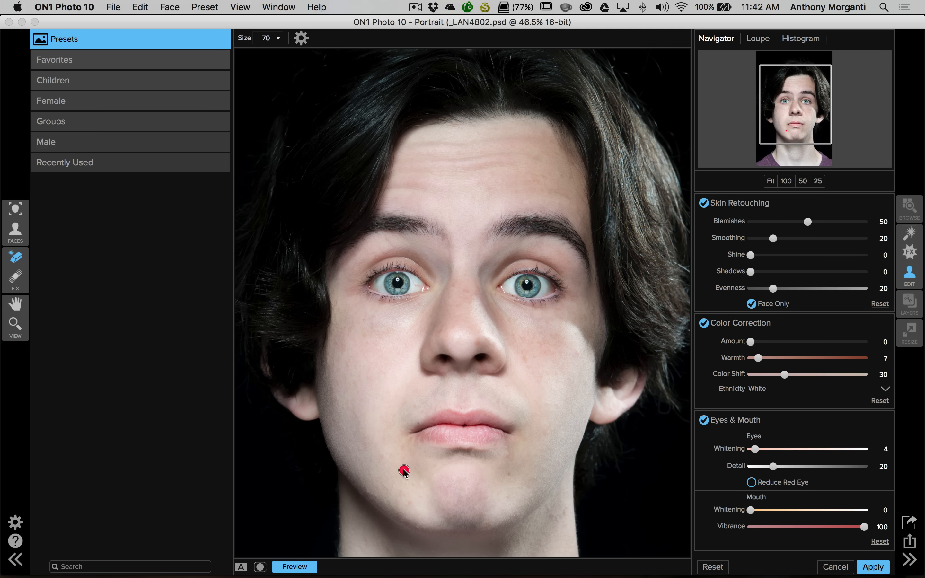
click(404, 448)
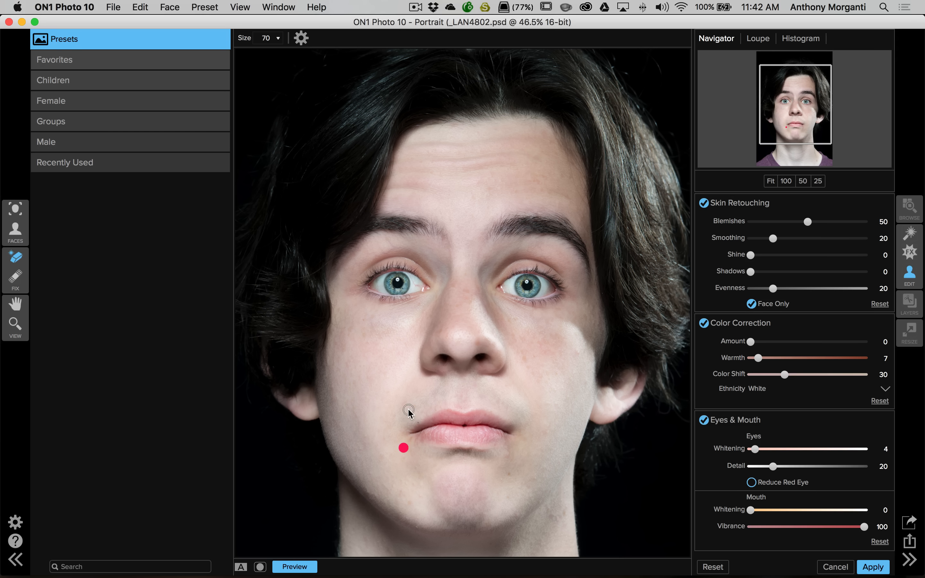
Reduce the brush size to 35 and remove the small blemishes at the left-hand mouth corner, left-hand cheek and chin.
key(bracketleft)
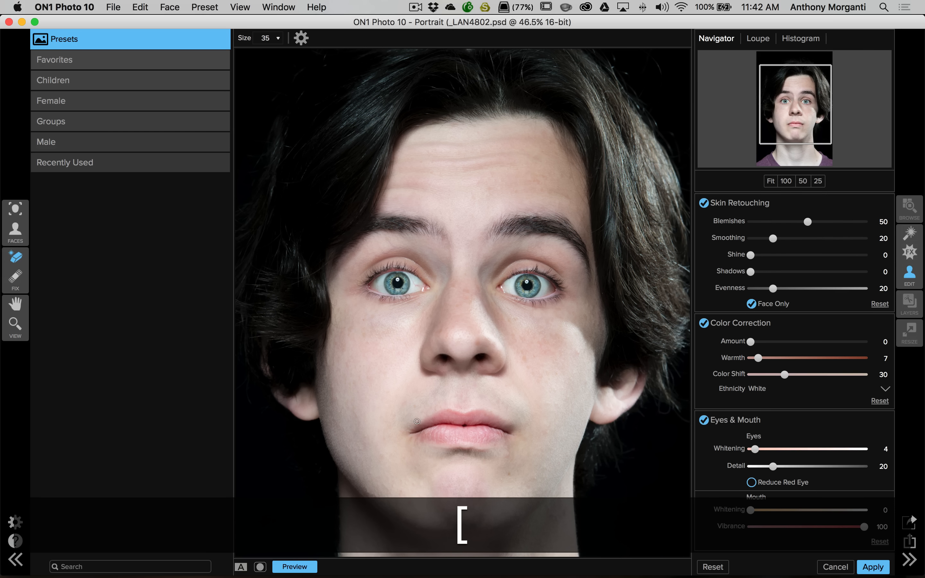
click(419, 422)
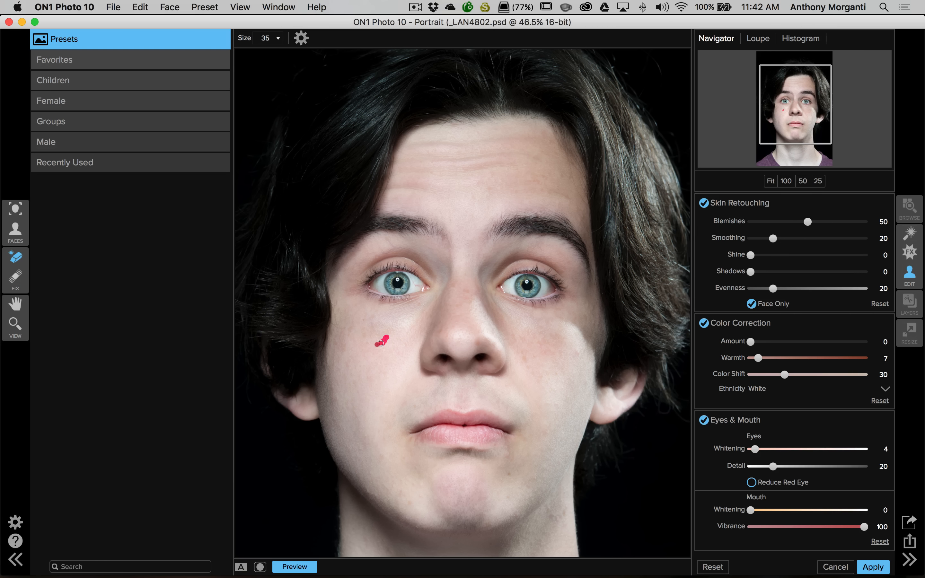
drag(381, 343, 369, 347)
click(509, 474)
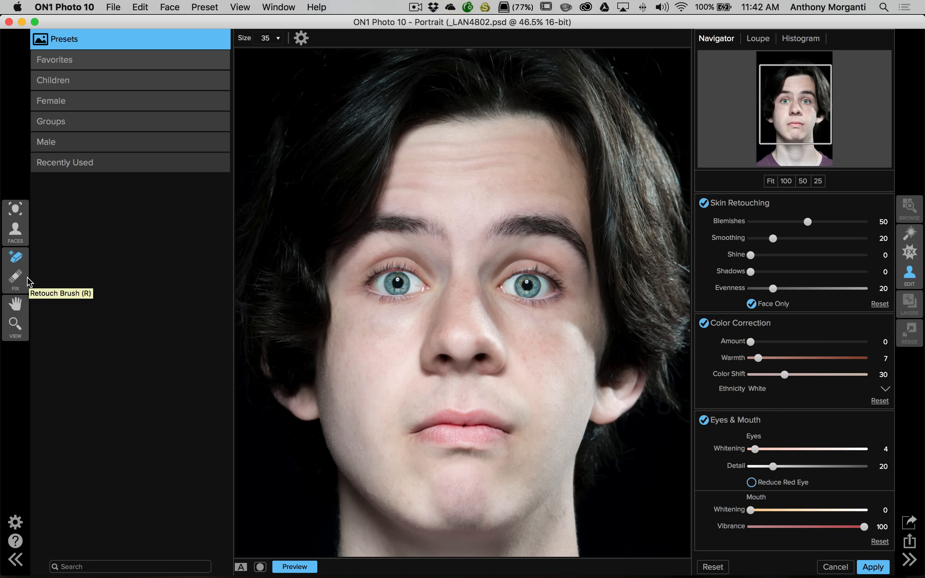
Try smoothing the forehead wrinkles with an enlarged Retouch Brush at 100 opacity and undo the stroke.
click(16, 275)
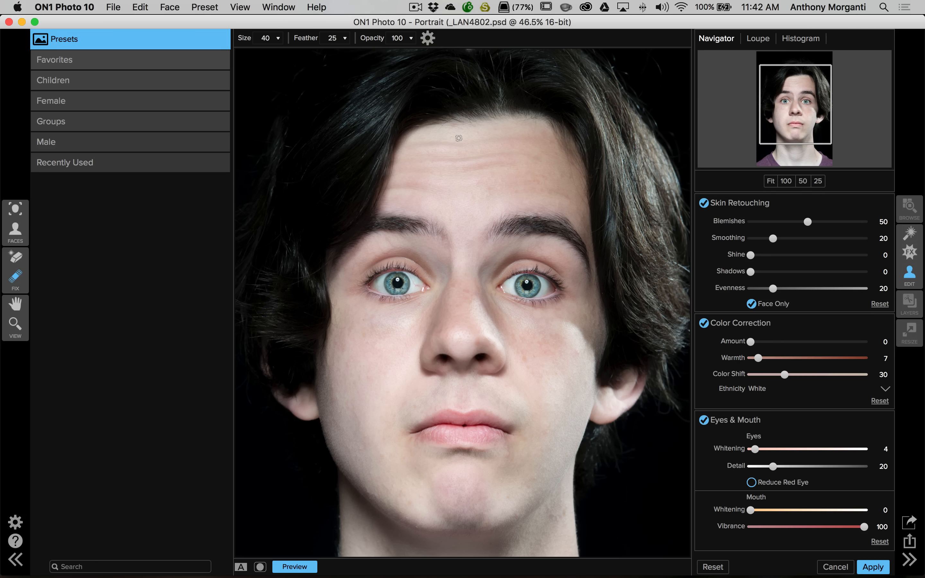
key(bracketright)
key(bracketright)
key(bracketright)
key(bracketright)
key(bracketright)
drag(527, 156, 424, 159)
key(super)
key(super+z)
Lower the Retouch Brush opacity, reduce its size, and soften the wrinkles across the forehead.
drag(372, 38, 312, 36)
key(bracketleft)
key(bracketleft)
drag(521, 152, 416, 161)
mouse_move(522, 141)
mouse_down()
mouse_move(418, 143)
mouse_move(439, 144)
mouse_move(429, 145)
mouse_up()
Soften the skin beneath both eyes with the Retouch Brush.
mouse_move(508, 303)
mouse_down()
mouse_move(559, 311)
mouse_move(519, 306)
mouse_move(552, 311)
mouse_move(544, 314)
mouse_up()
mouse_move(491, 299)
mouse_down()
mouse_move(511, 316)
mouse_move(562, 314)
mouse_move(504, 316)
mouse_up()
mouse_move(417, 307)
mouse_down()
mouse_move(422, 297)
mouse_move(378, 298)
mouse_move(418, 302)
mouse_move(394, 304)
mouse_up()
View the detected face box over the full portrait and return to editing the face.
click(15, 231)
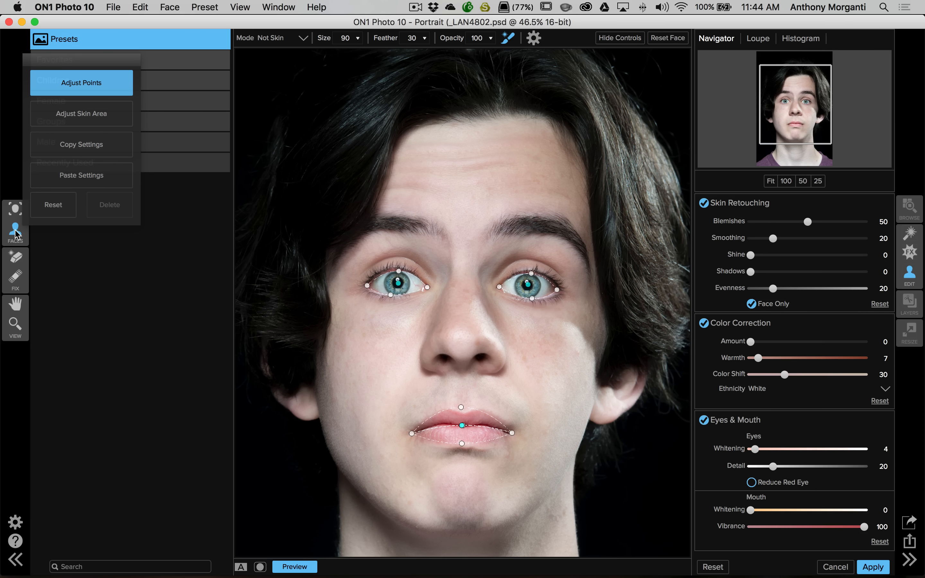
click(14, 210)
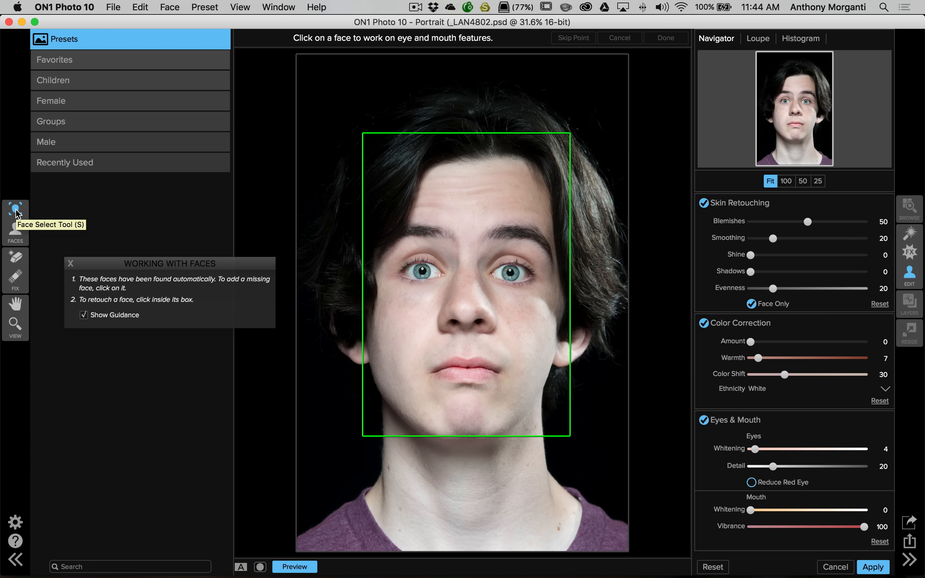
click(8, 233)
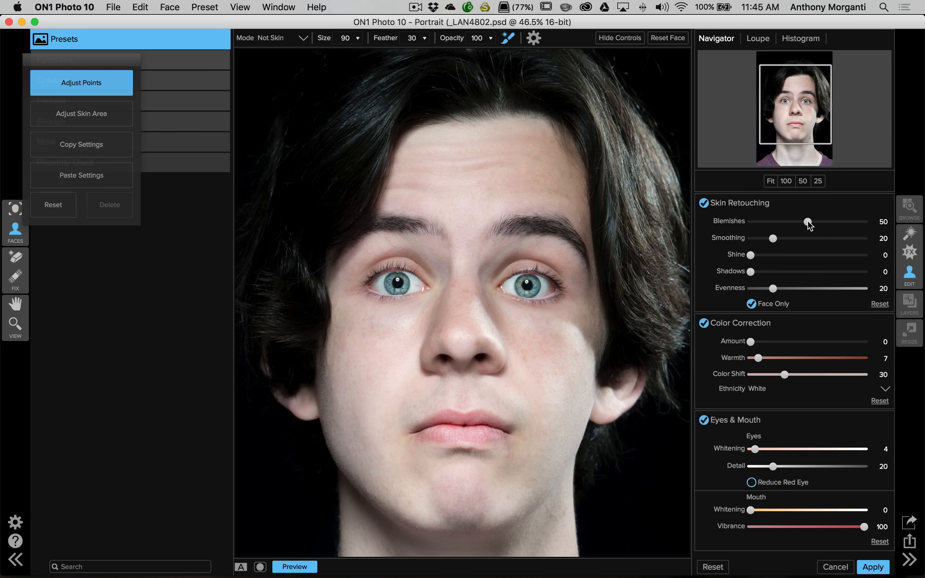
Try the Blemishes amount at its maximum and at 0, and reset it to 50.
drag(808, 222, 881, 226)
drag(864, 222, 728, 225)
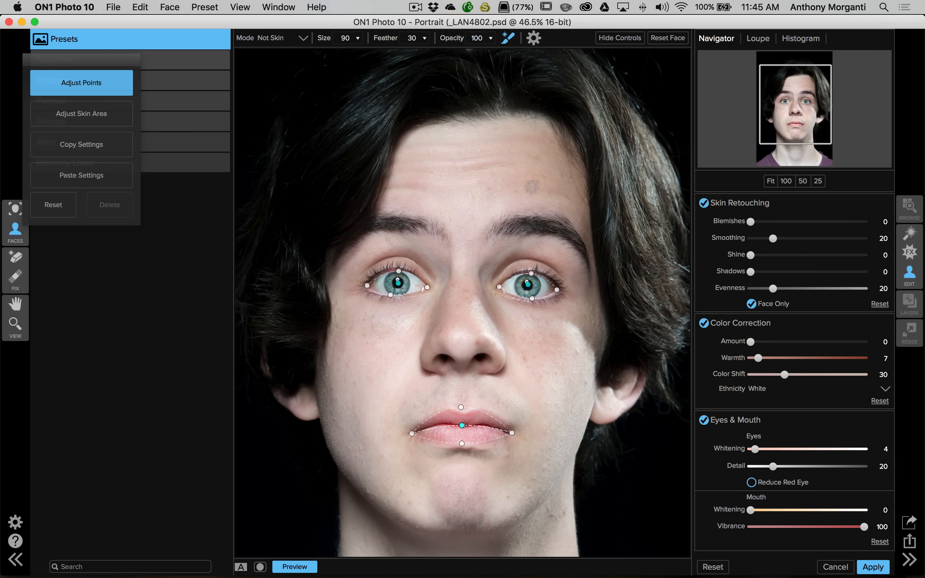
click(734, 223)
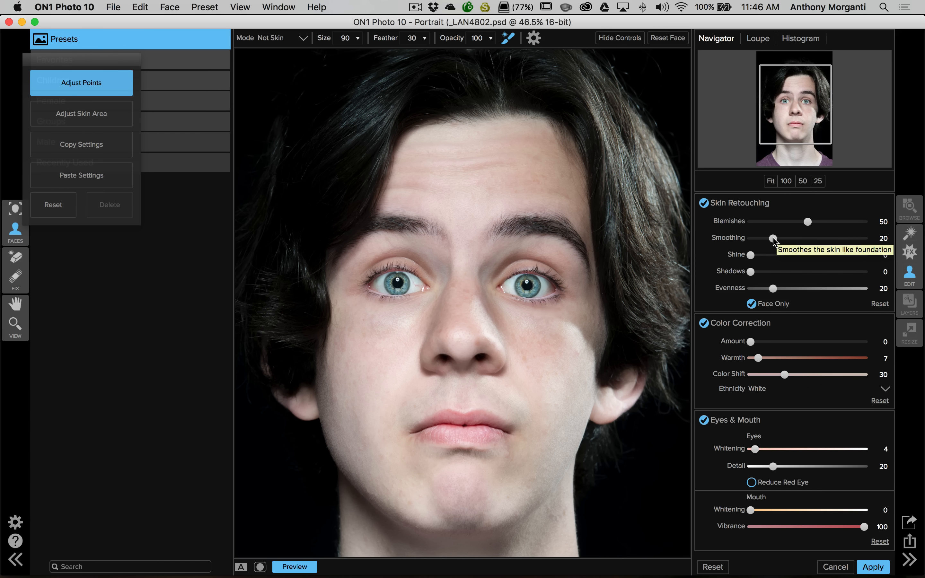
Try the skin Smoothing amount at 100 and at a low value, and reset it to 20.
drag(772, 238, 864, 238)
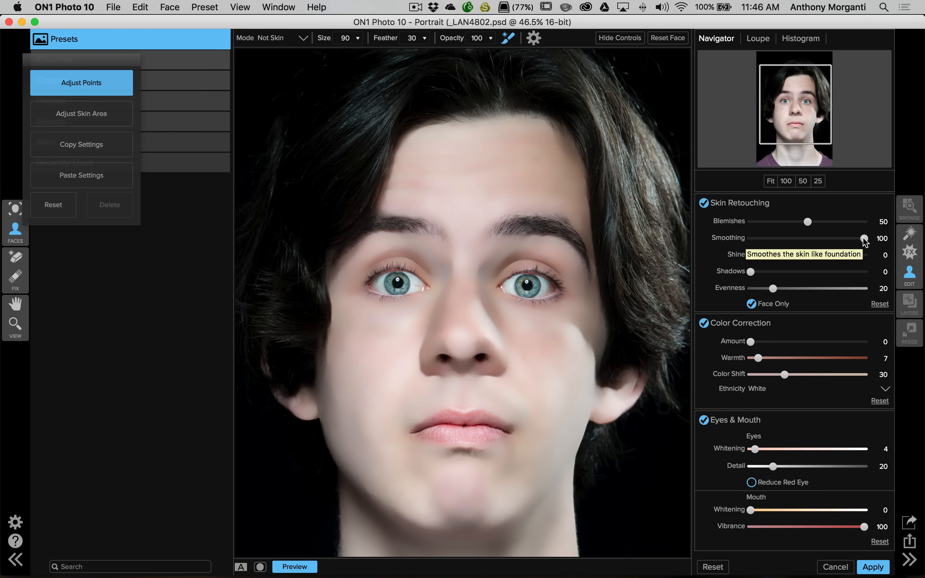
drag(863, 238, 766, 237)
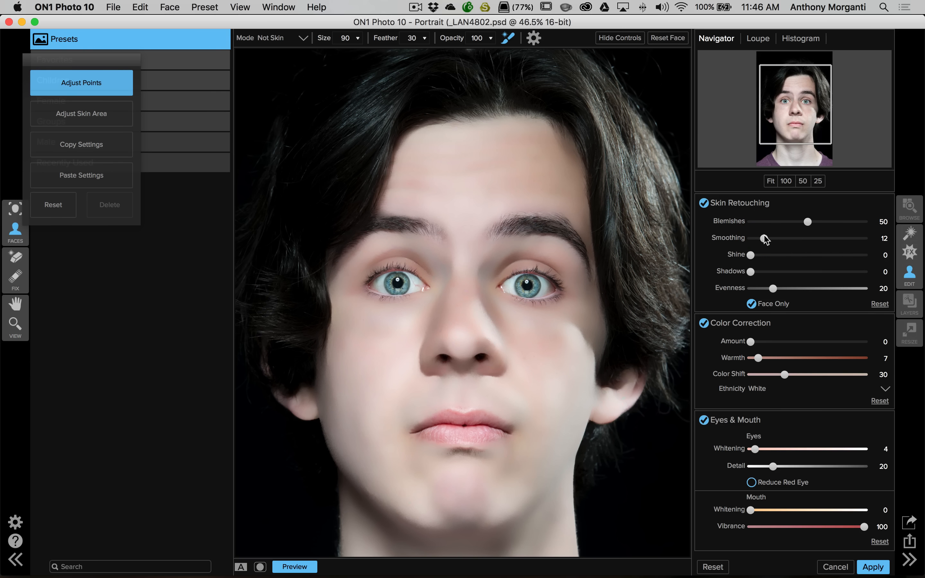
double_click(731, 239)
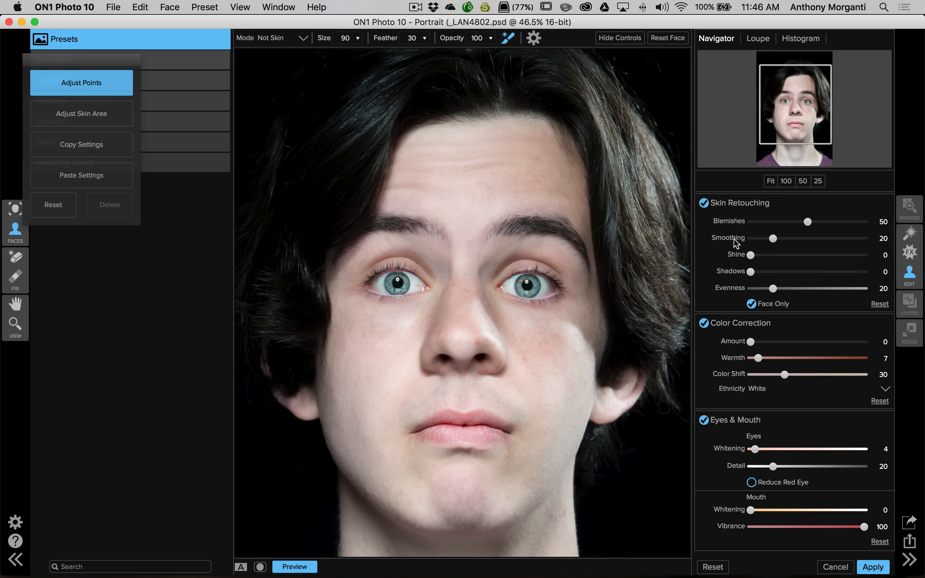
drag(726, 241, 902, 235)
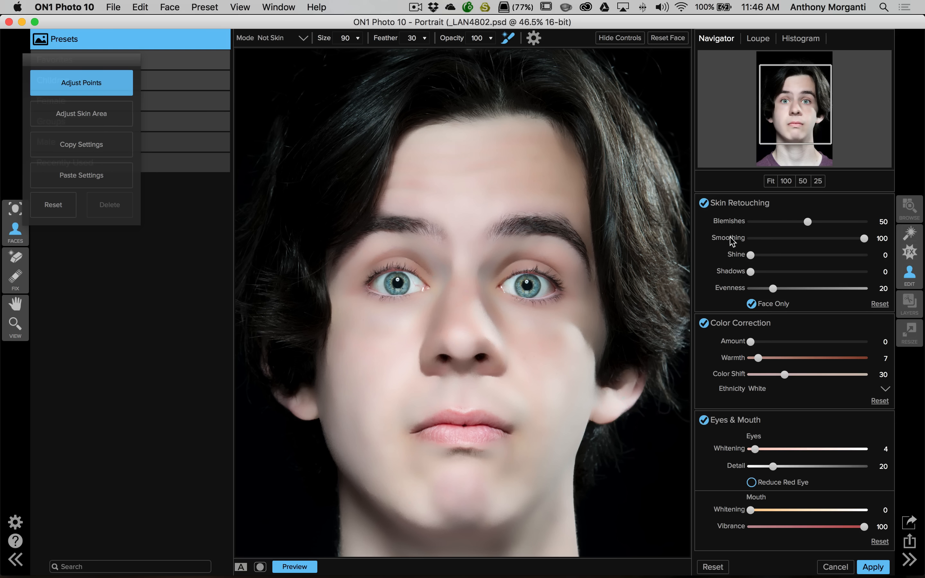
double_click(731, 240)
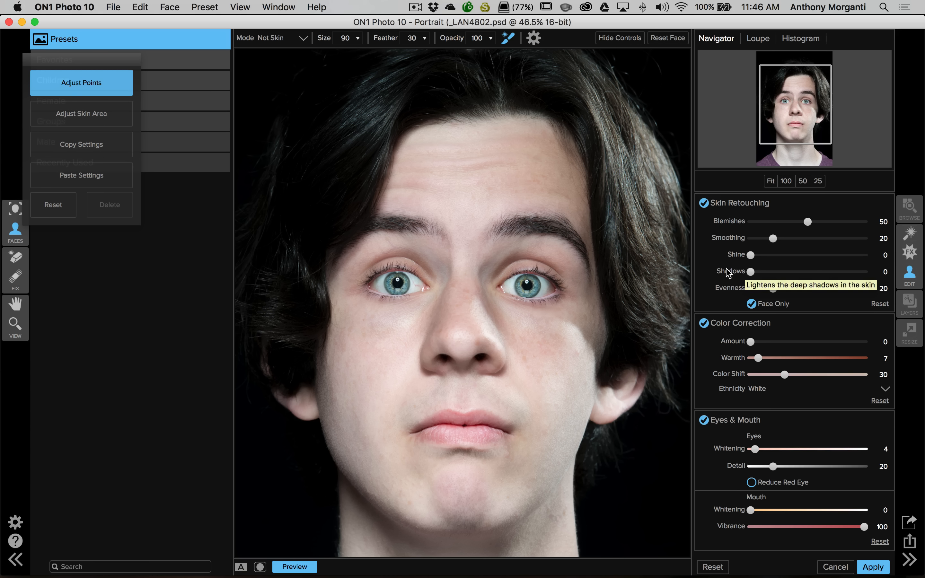
Try out the Shine, Shadows, Evenness and Face Only skin settings, restoring Evenness to 20 and keeping Face Only enabled.
mouse_move(750, 255)
mouse_down()
mouse_move(800, 257)
mouse_move(739, 258)
mouse_up()
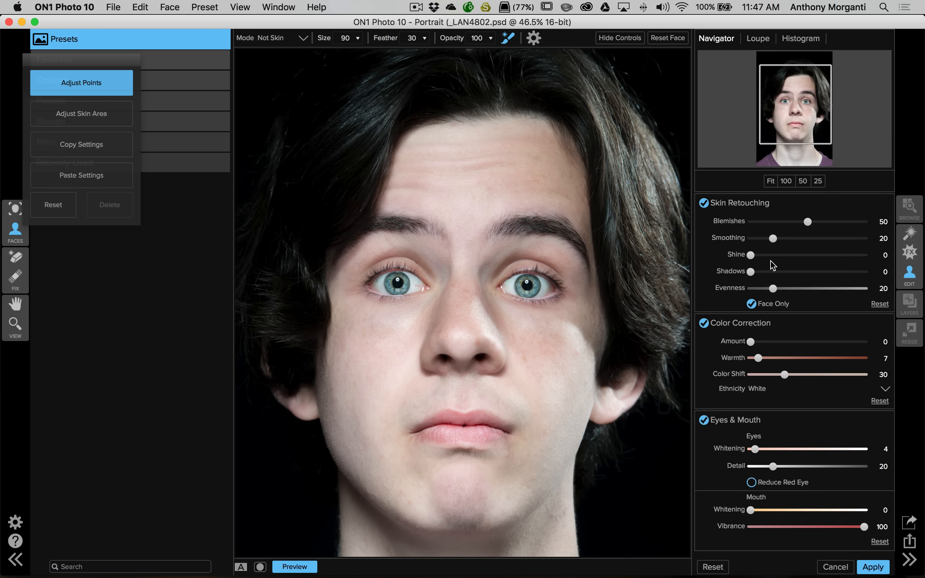
mouse_move(751, 272)
mouse_down()
mouse_move(780, 276)
mouse_move(747, 273)
mouse_up()
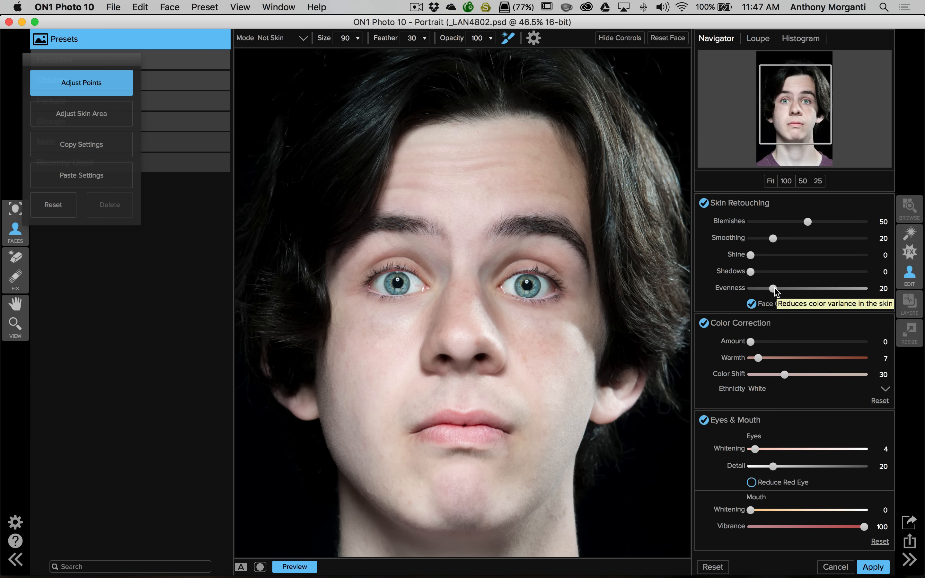
drag(773, 287, 755, 293)
double_click(732, 288)
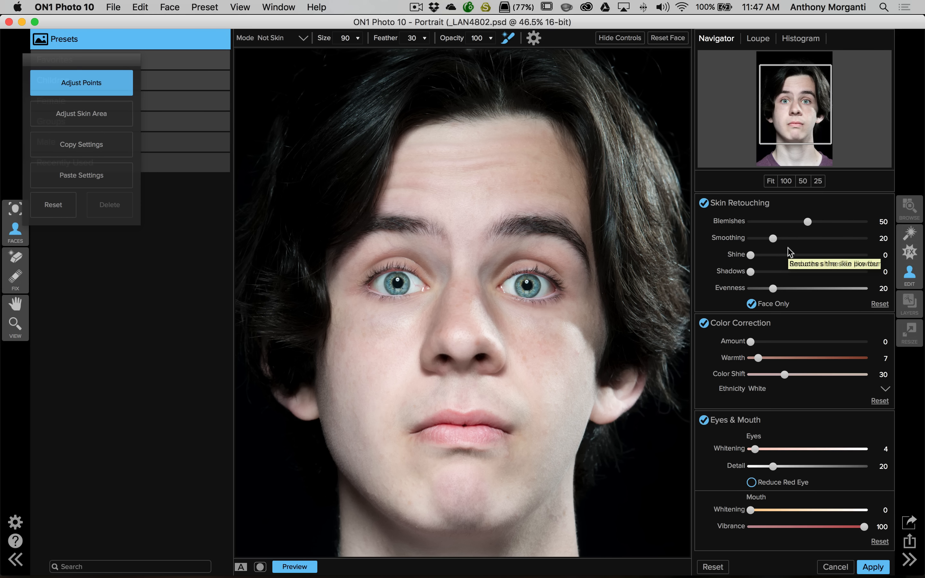
click(752, 304)
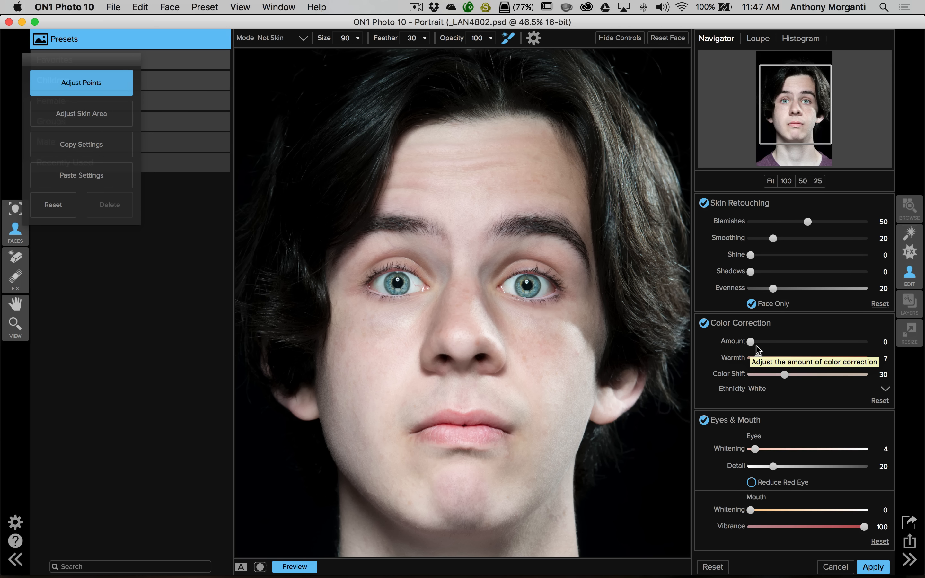
Try a strong Color Correction by raising the Amount to 100 and the Warmth to 96.
drag(750, 341, 822, 343)
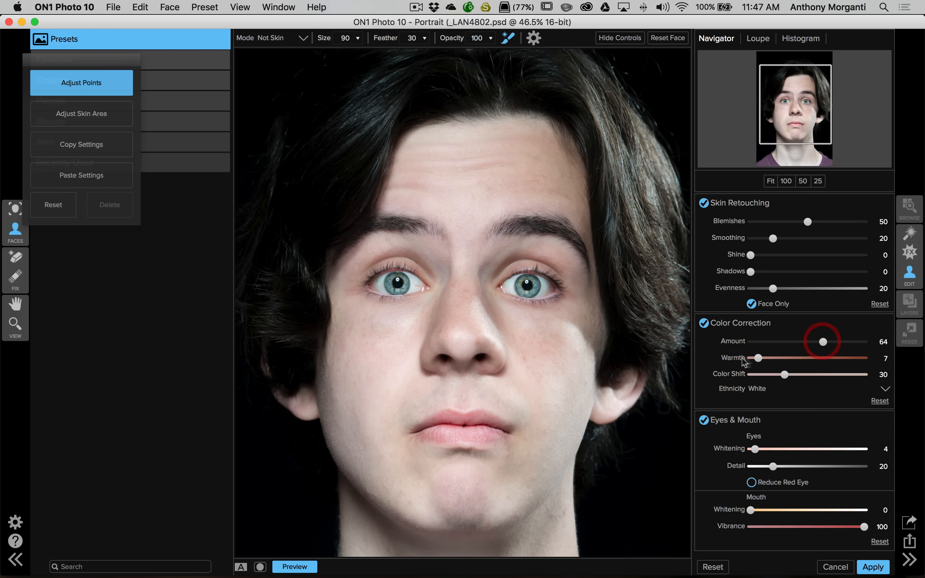
drag(758, 358, 837, 358)
click(836, 358)
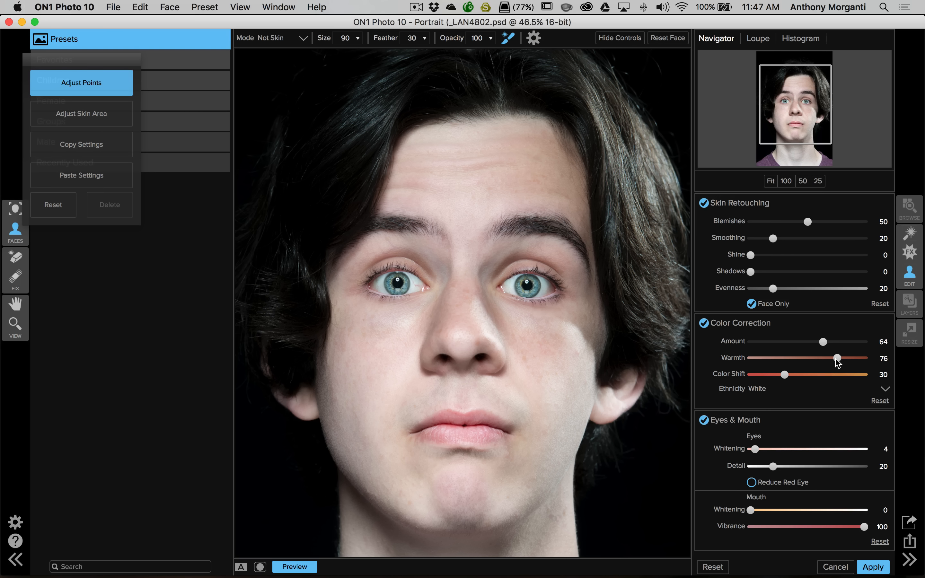
drag(822, 341, 860, 358)
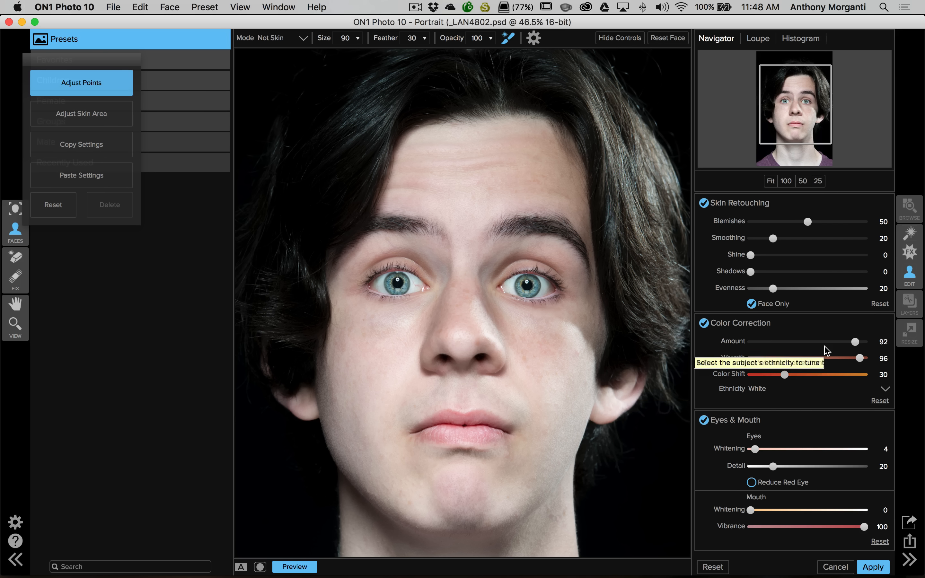
drag(855, 342, 867, 342)
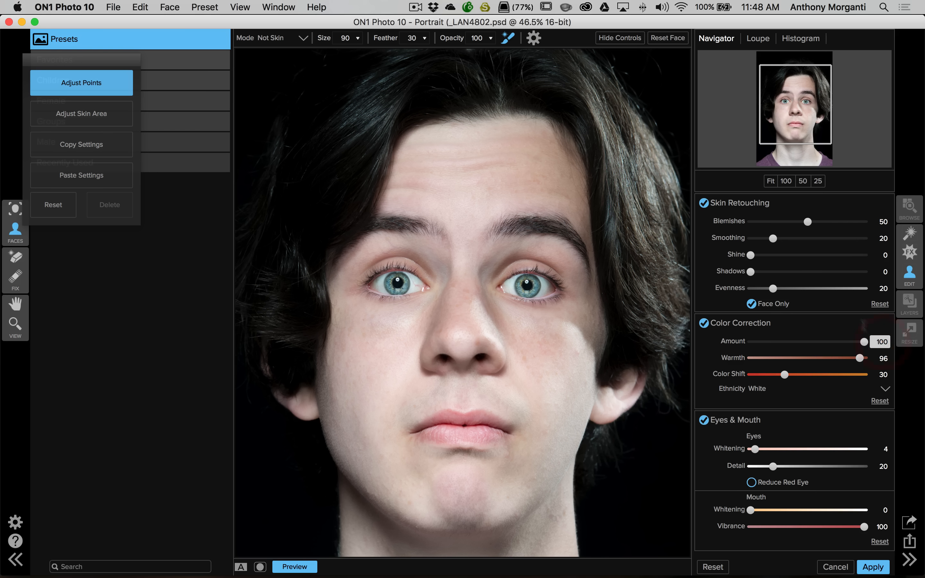
Compare the portrait with Color Correction off and on, and try a low Amount and a Warmth of 98 before returning Amount to 100.
click(704, 325)
click(705, 325)
drag(865, 341, 761, 341)
mouse_move(859, 359)
mouse_down()
mouse_move(752, 360)
mouse_move(845, 361)
mouse_up()
drag(760, 341, 875, 344)
Try Color Shift at 100, compare the portrait with Color Correction off and on, and reset the Color Correction settings.
drag(784, 374, 875, 376)
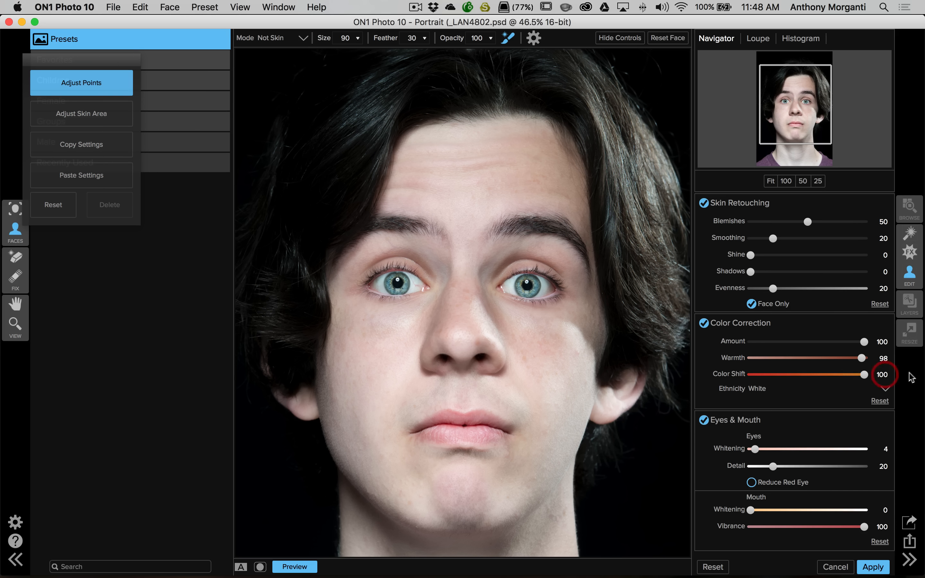
click(705, 323)
click(705, 323)
click(879, 401)
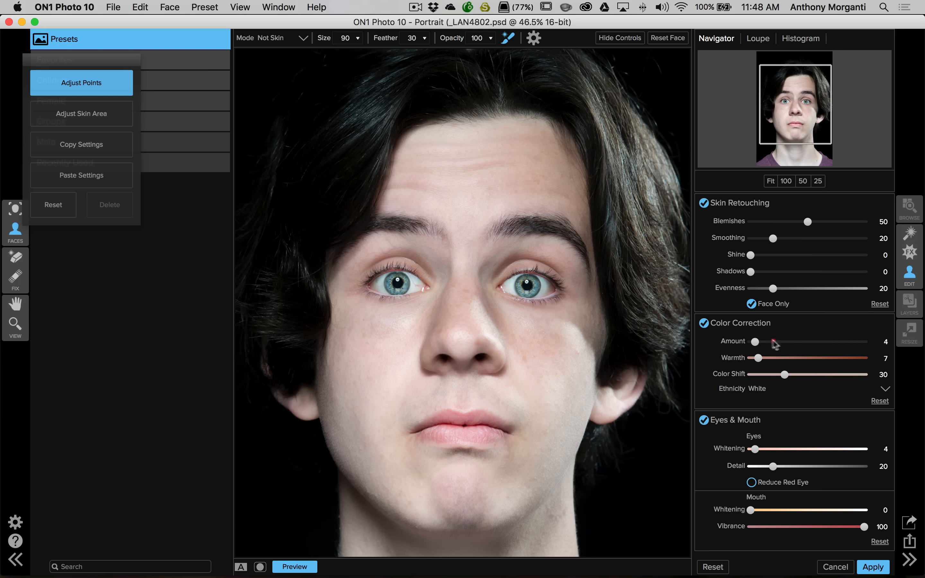
Try a Warmth of 96 with a high Amount, set Amount to 23 and Warmth to 7, and open the Ethnicity choices.
drag(757, 358, 859, 358)
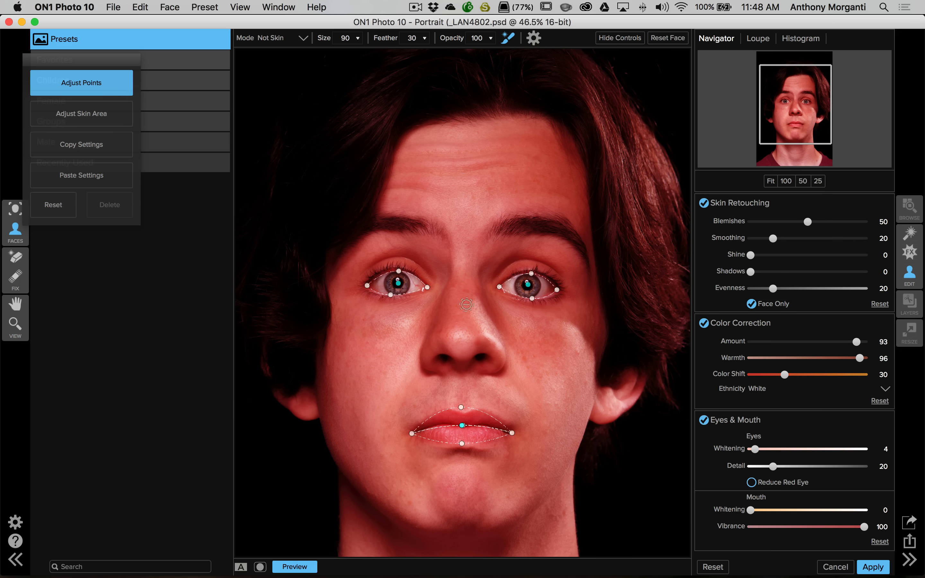
drag(858, 344, 776, 343)
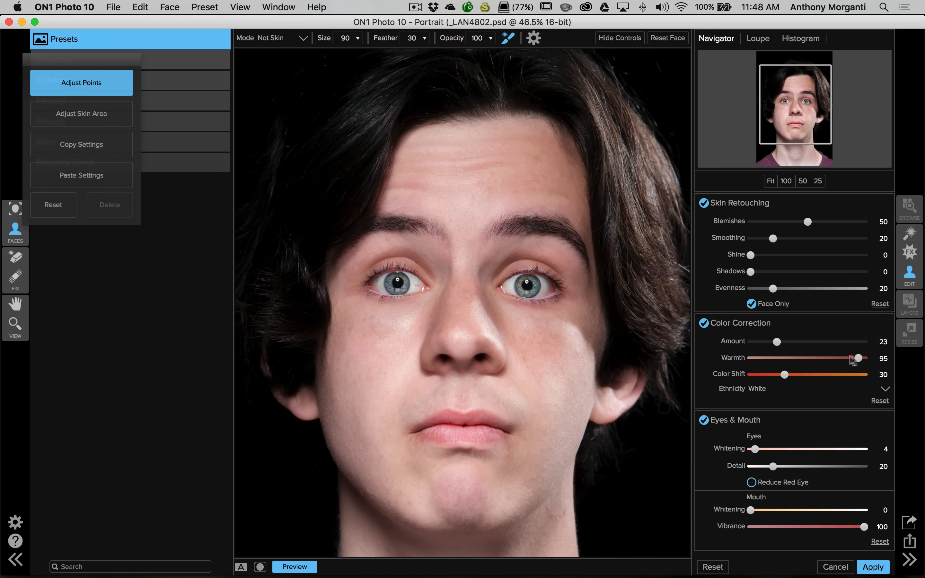
drag(855, 357, 757, 358)
click(775, 389)
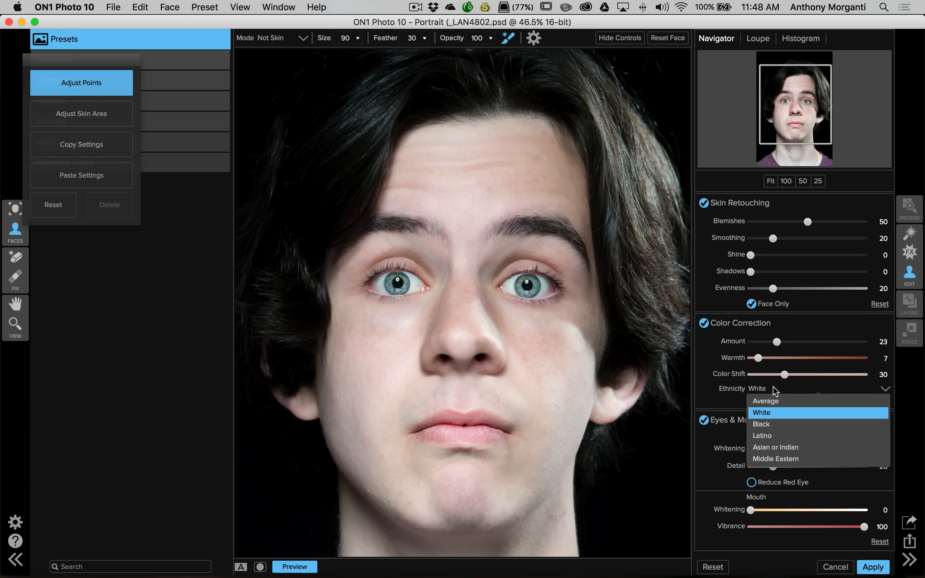